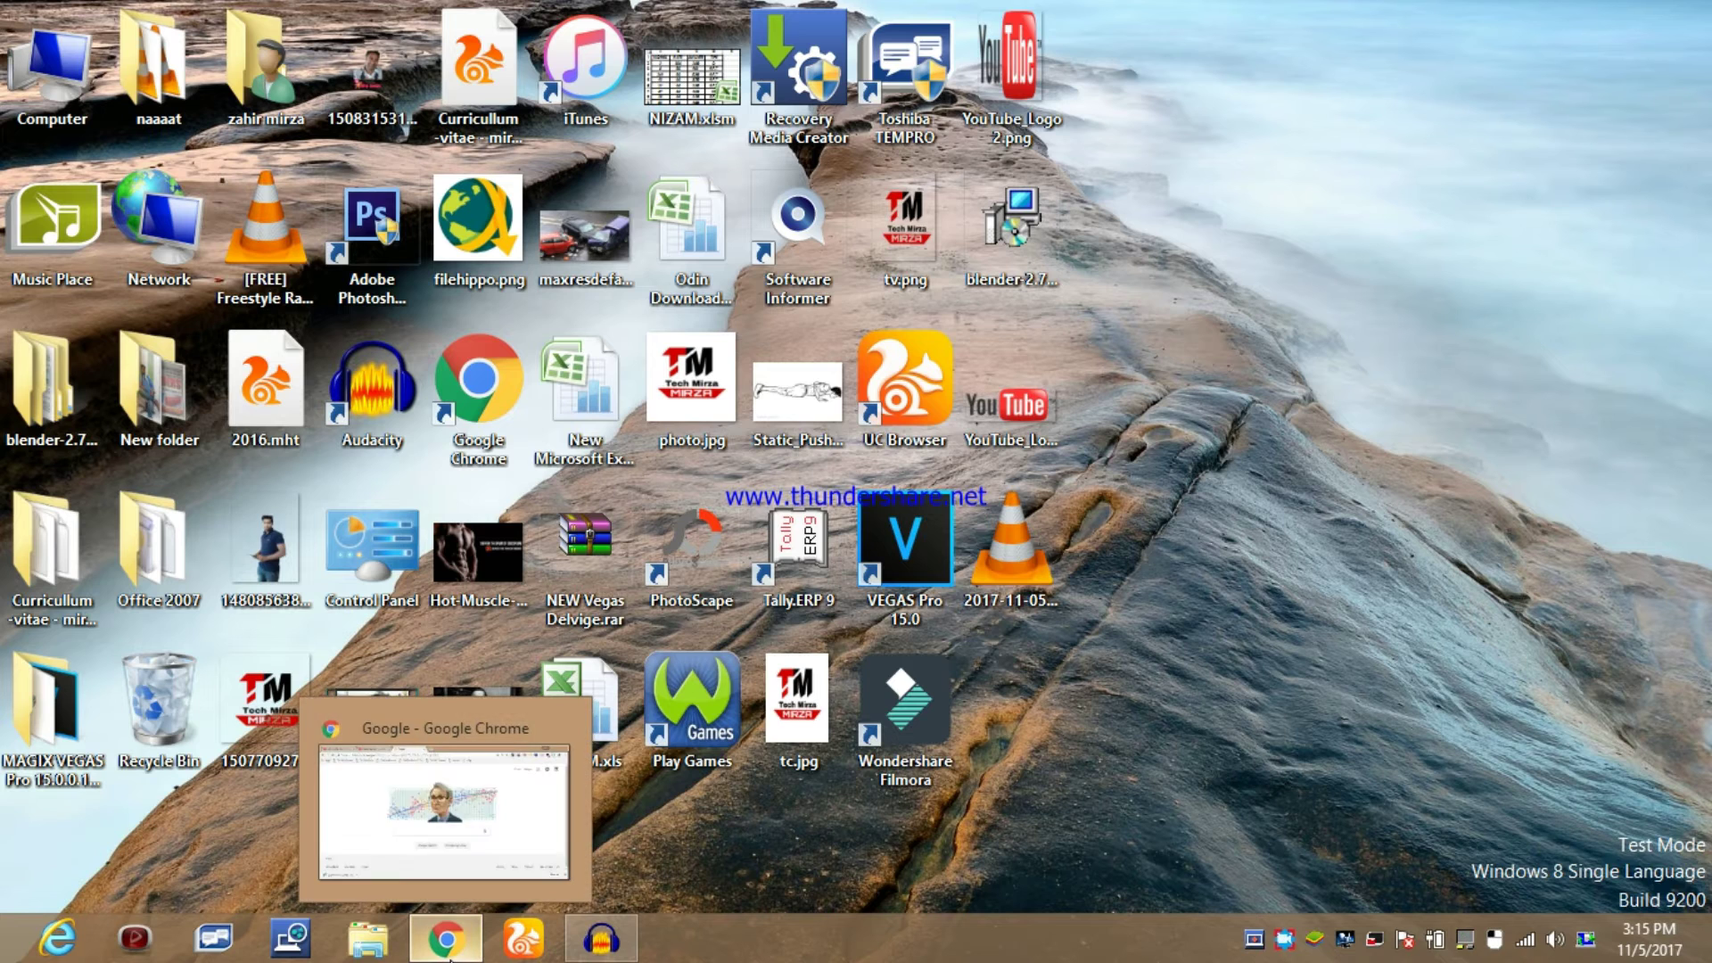
Step: Switch to Chrome, view the About details of the Make Joke Of YouTube channel, and dismiss the downloads bar
left_click(367, 740)
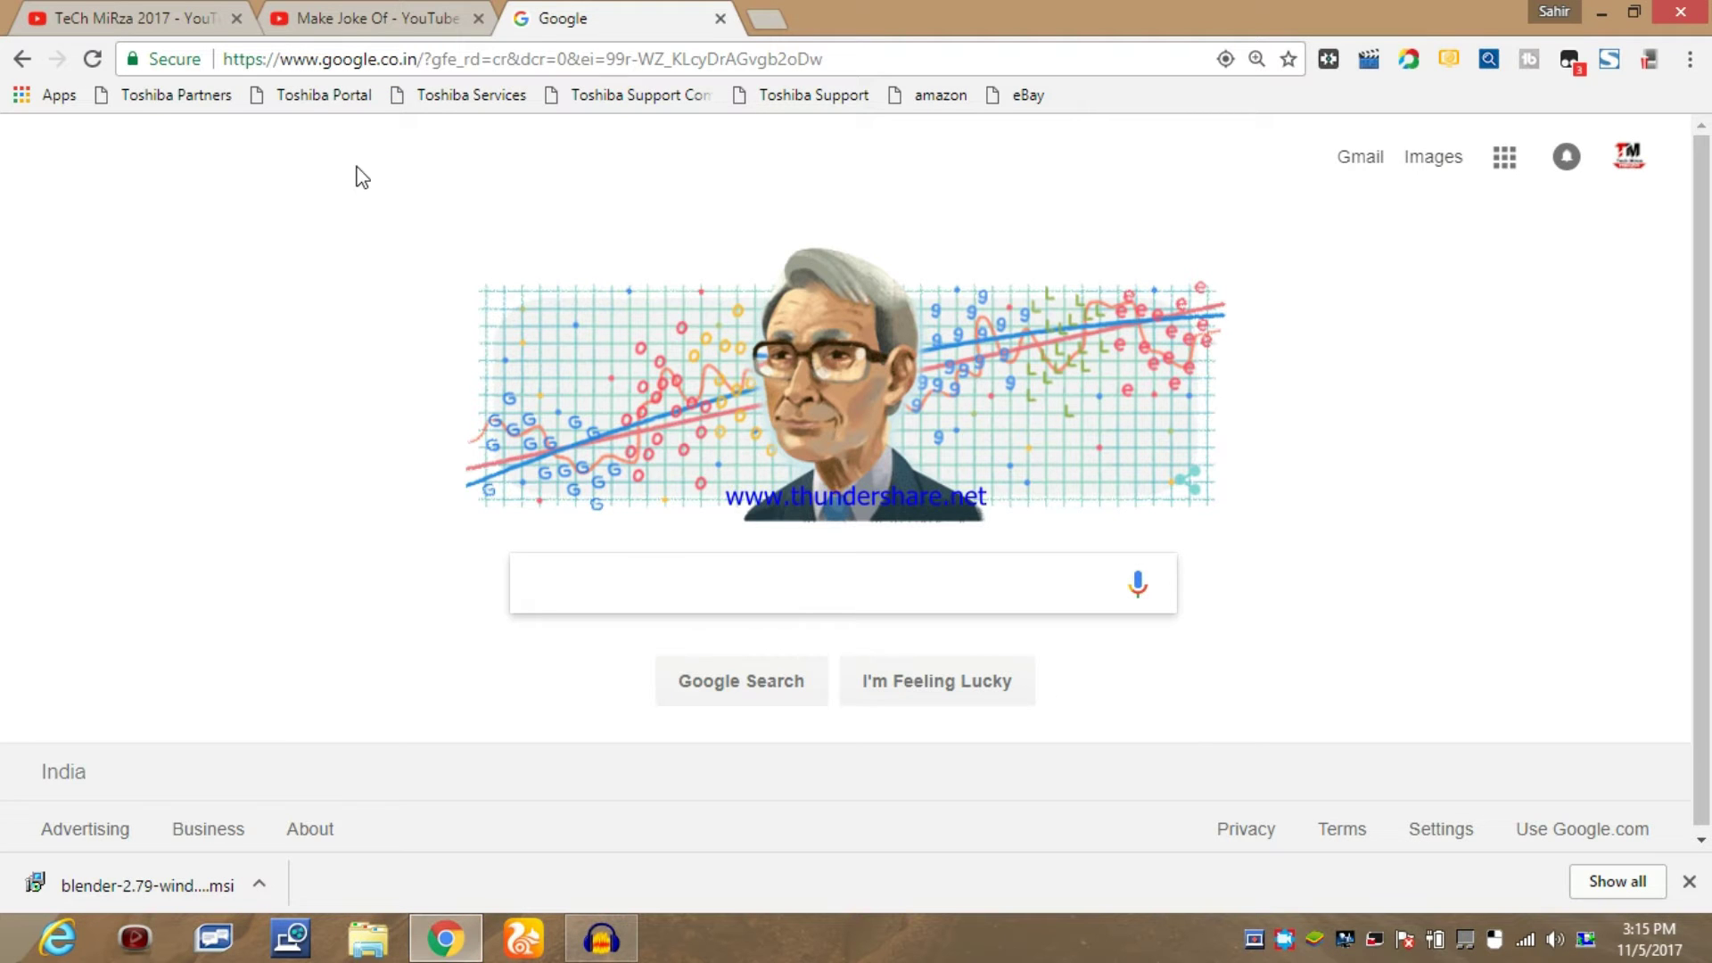
left_click(376, 20)
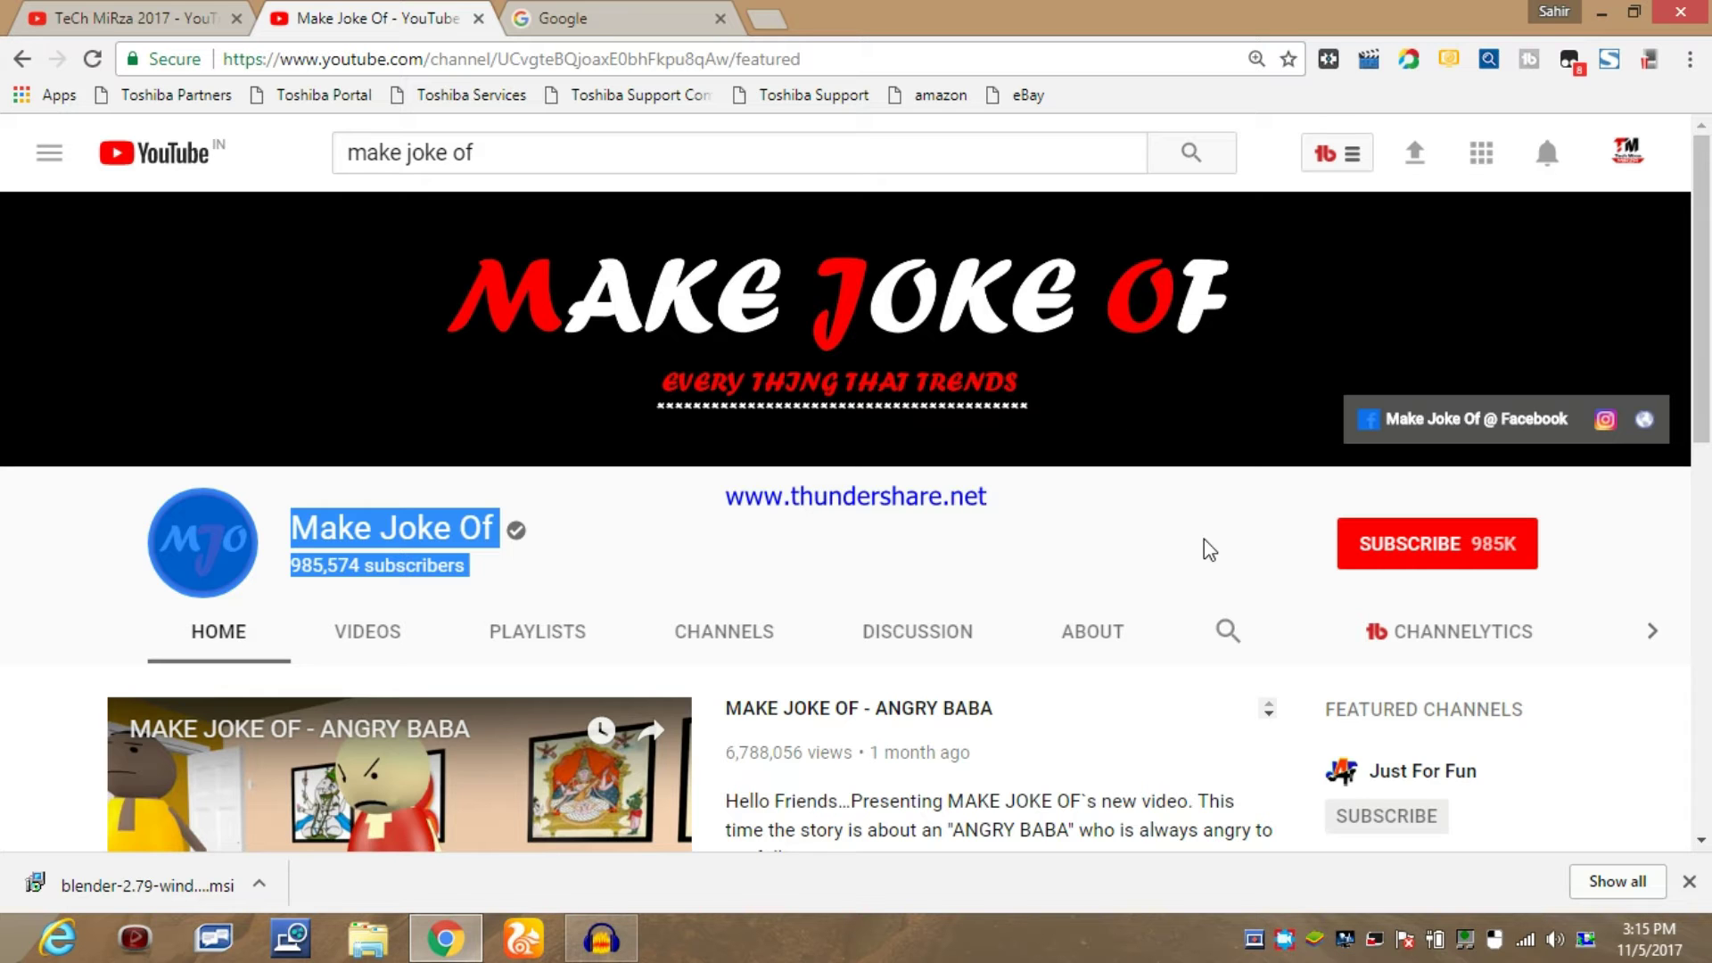
left_click(1094, 655)
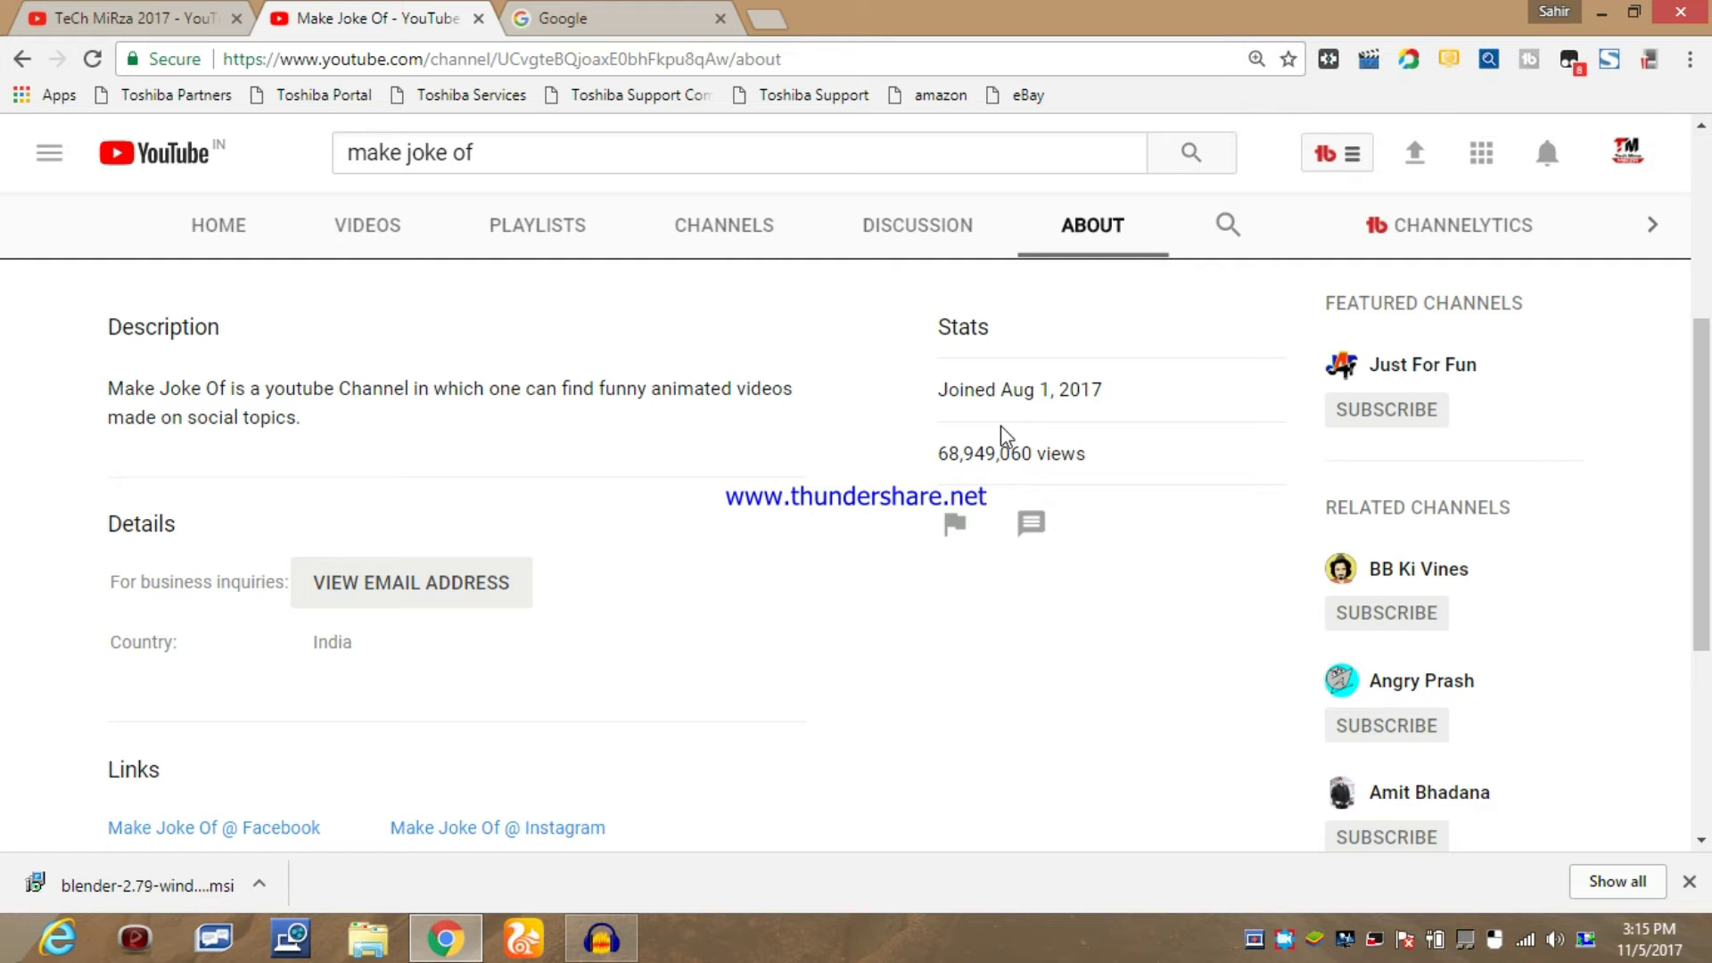
left_click(1689, 881)
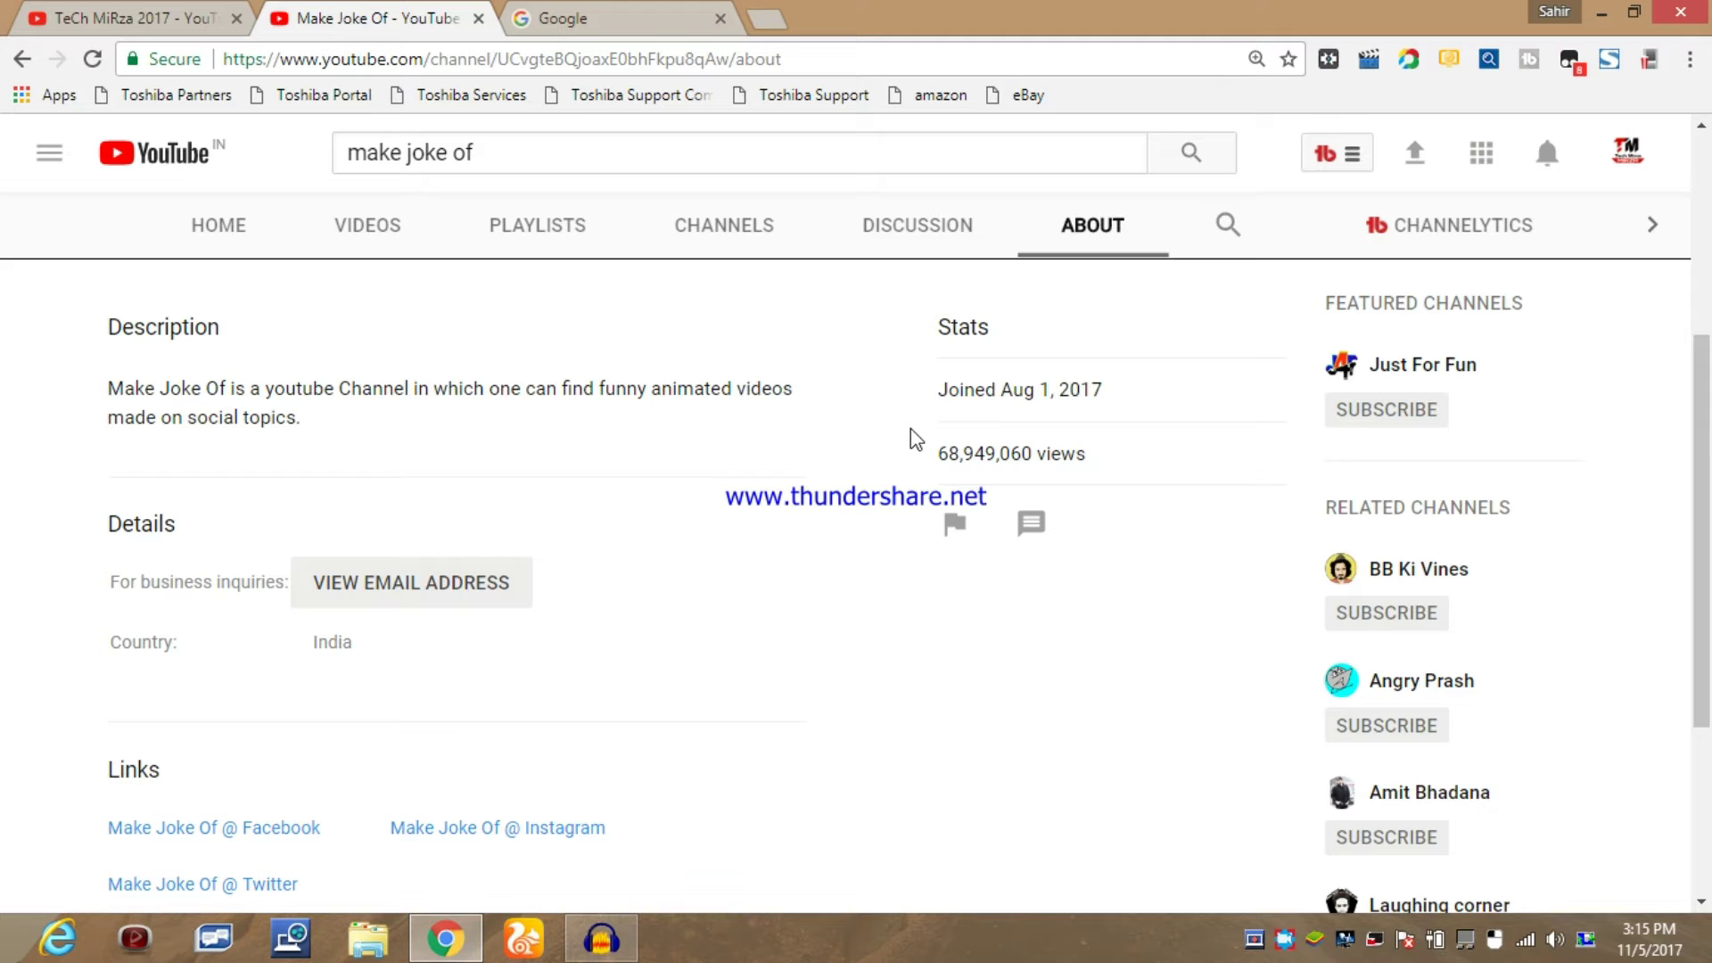
Step: Return to the Make Joke Of channel's home page and look through its featured content
left_click(214, 246)
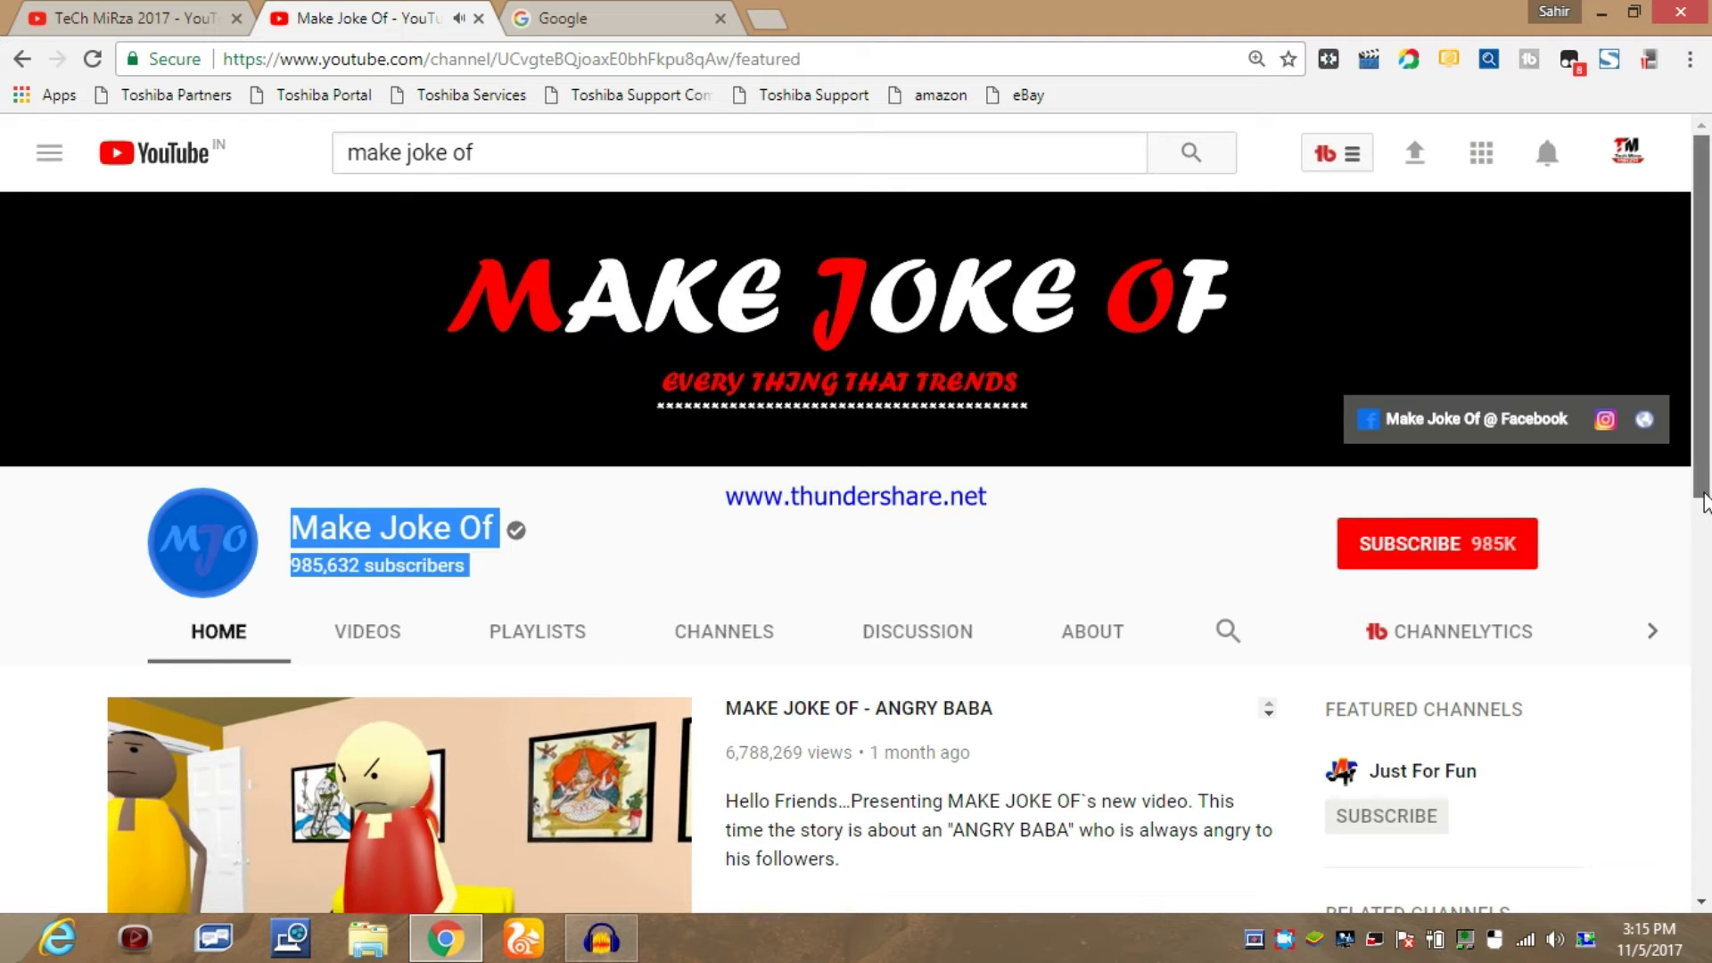
scroll(1703, 502, "down", 2)
left_click(157, 785)
left_click_drag(1707, 543, 1703, 387)
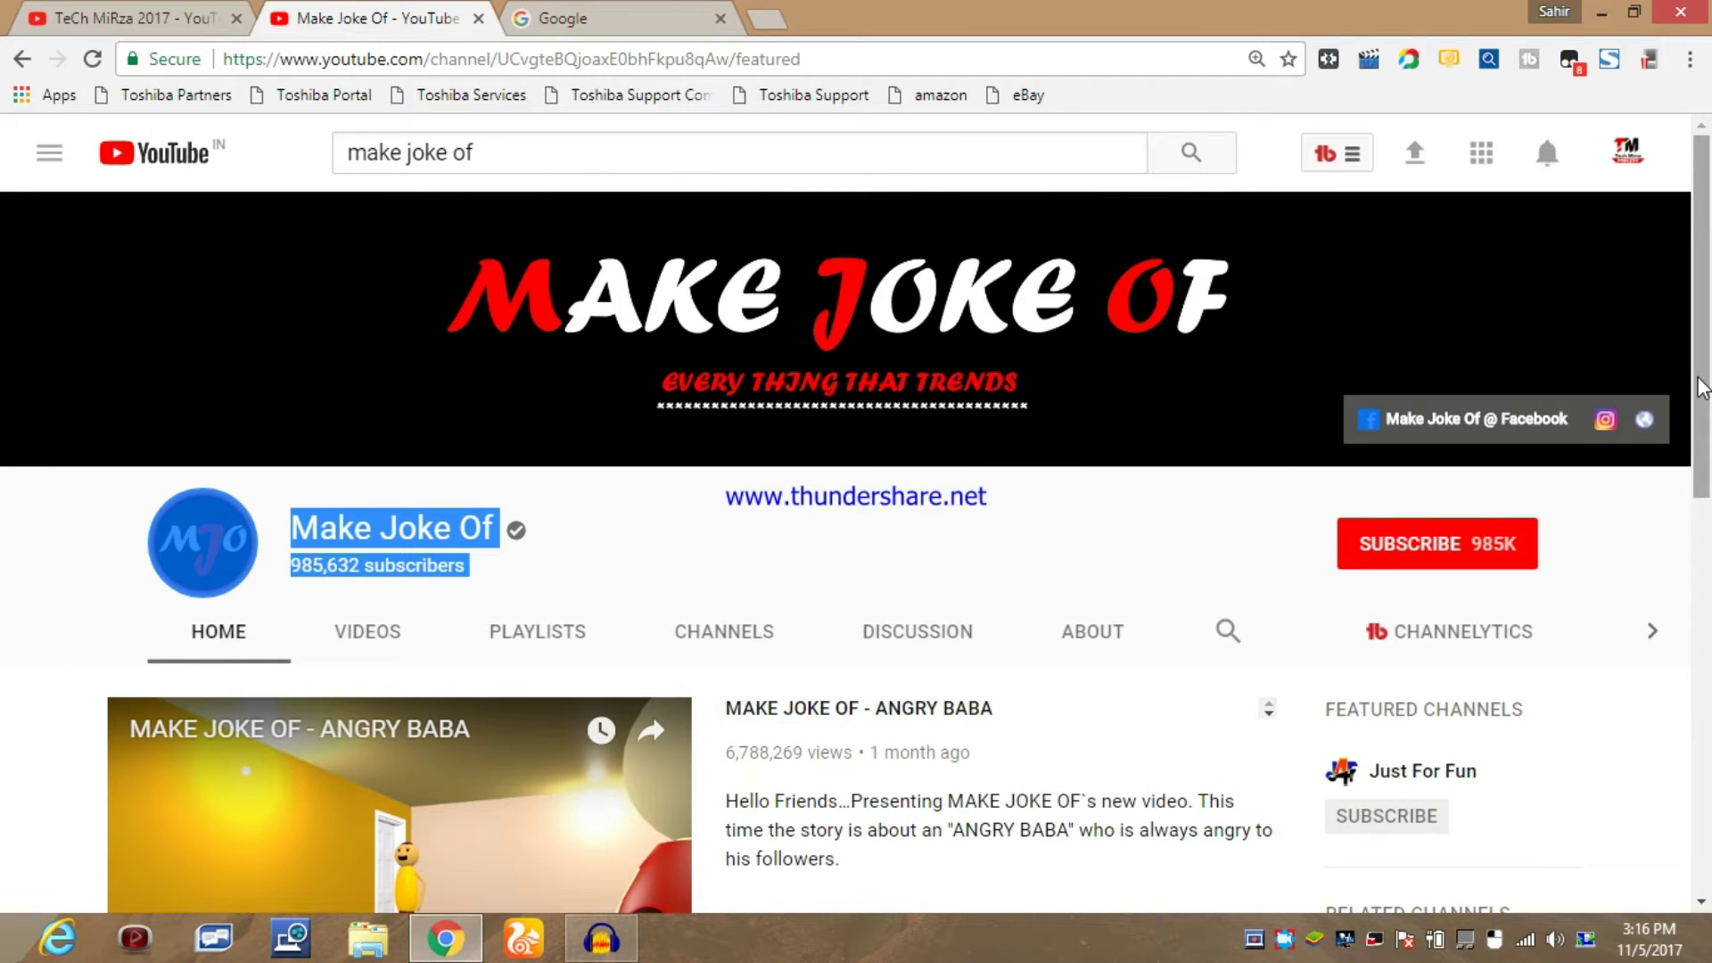
left_click(563, 14)
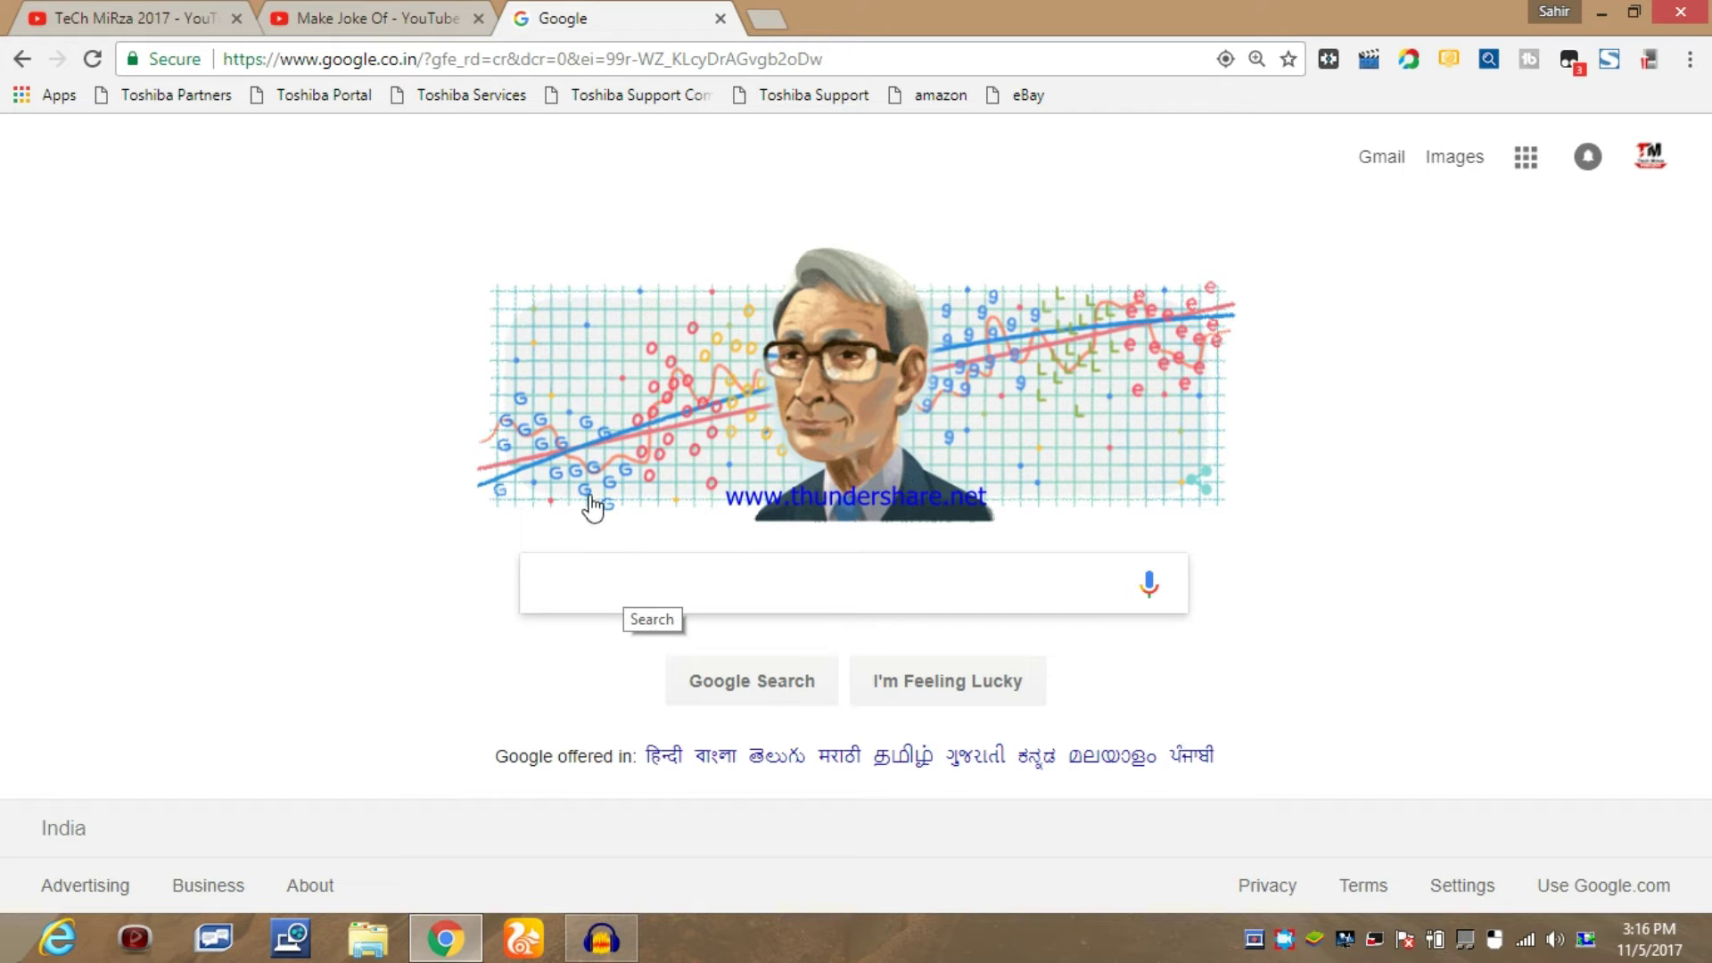
left_click(507, 69)
right_click(506, 69)
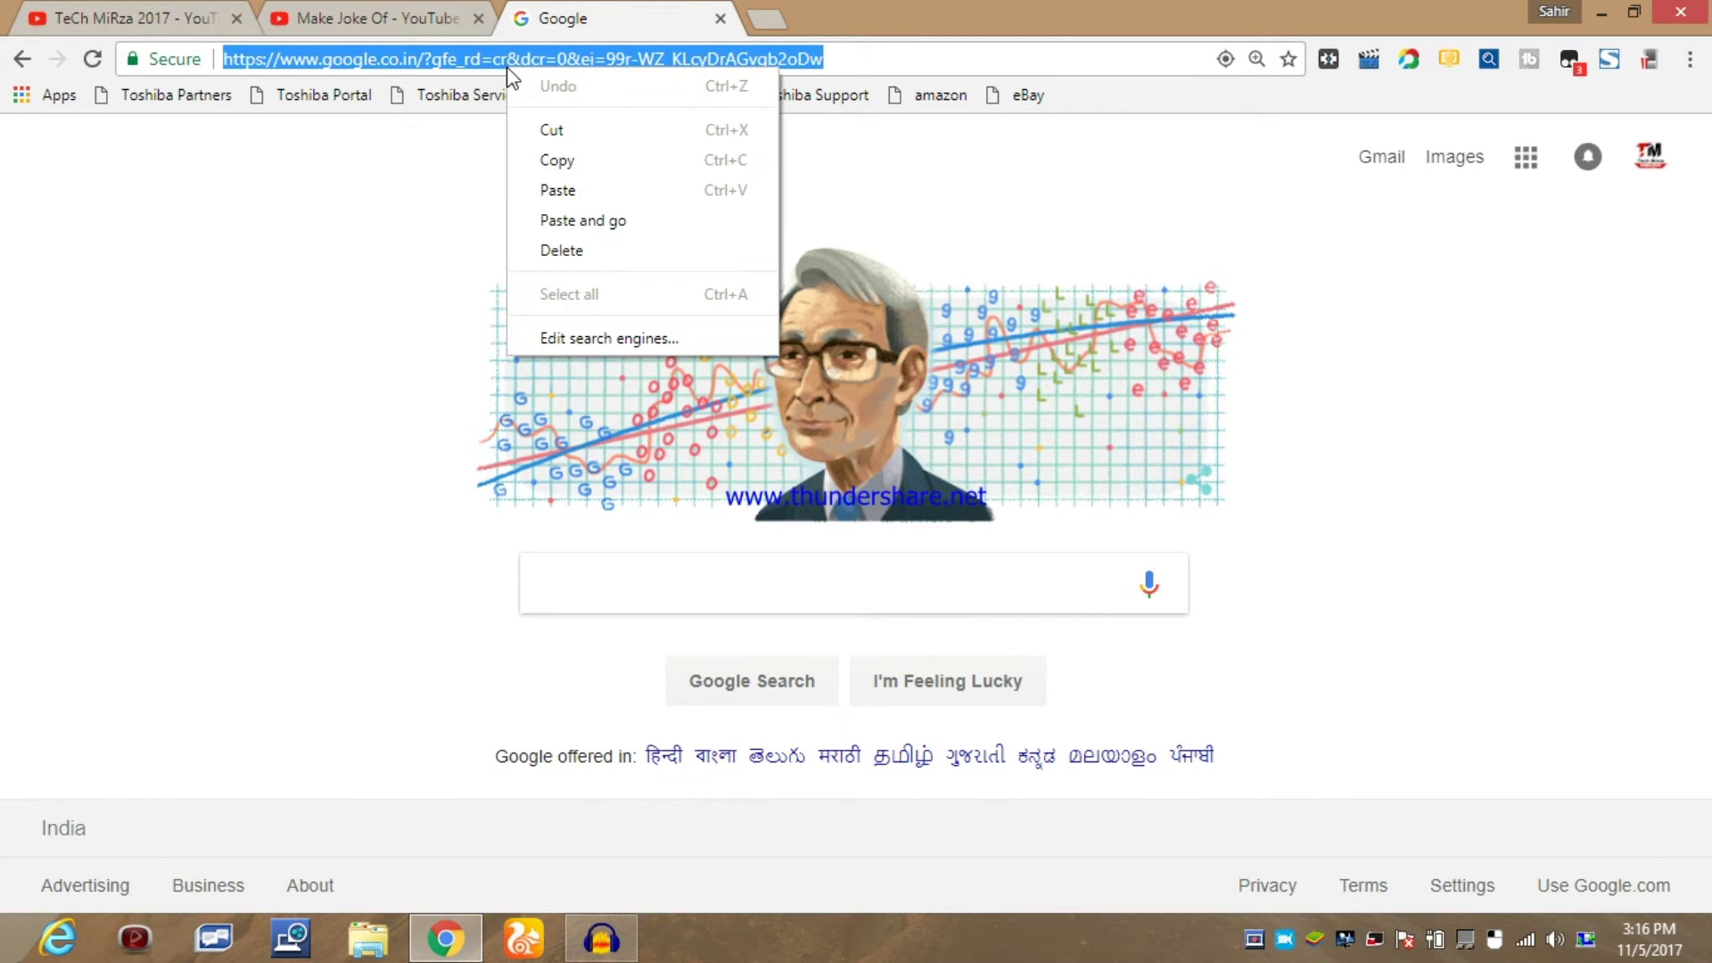
left_click(549, 191)
key("Return")
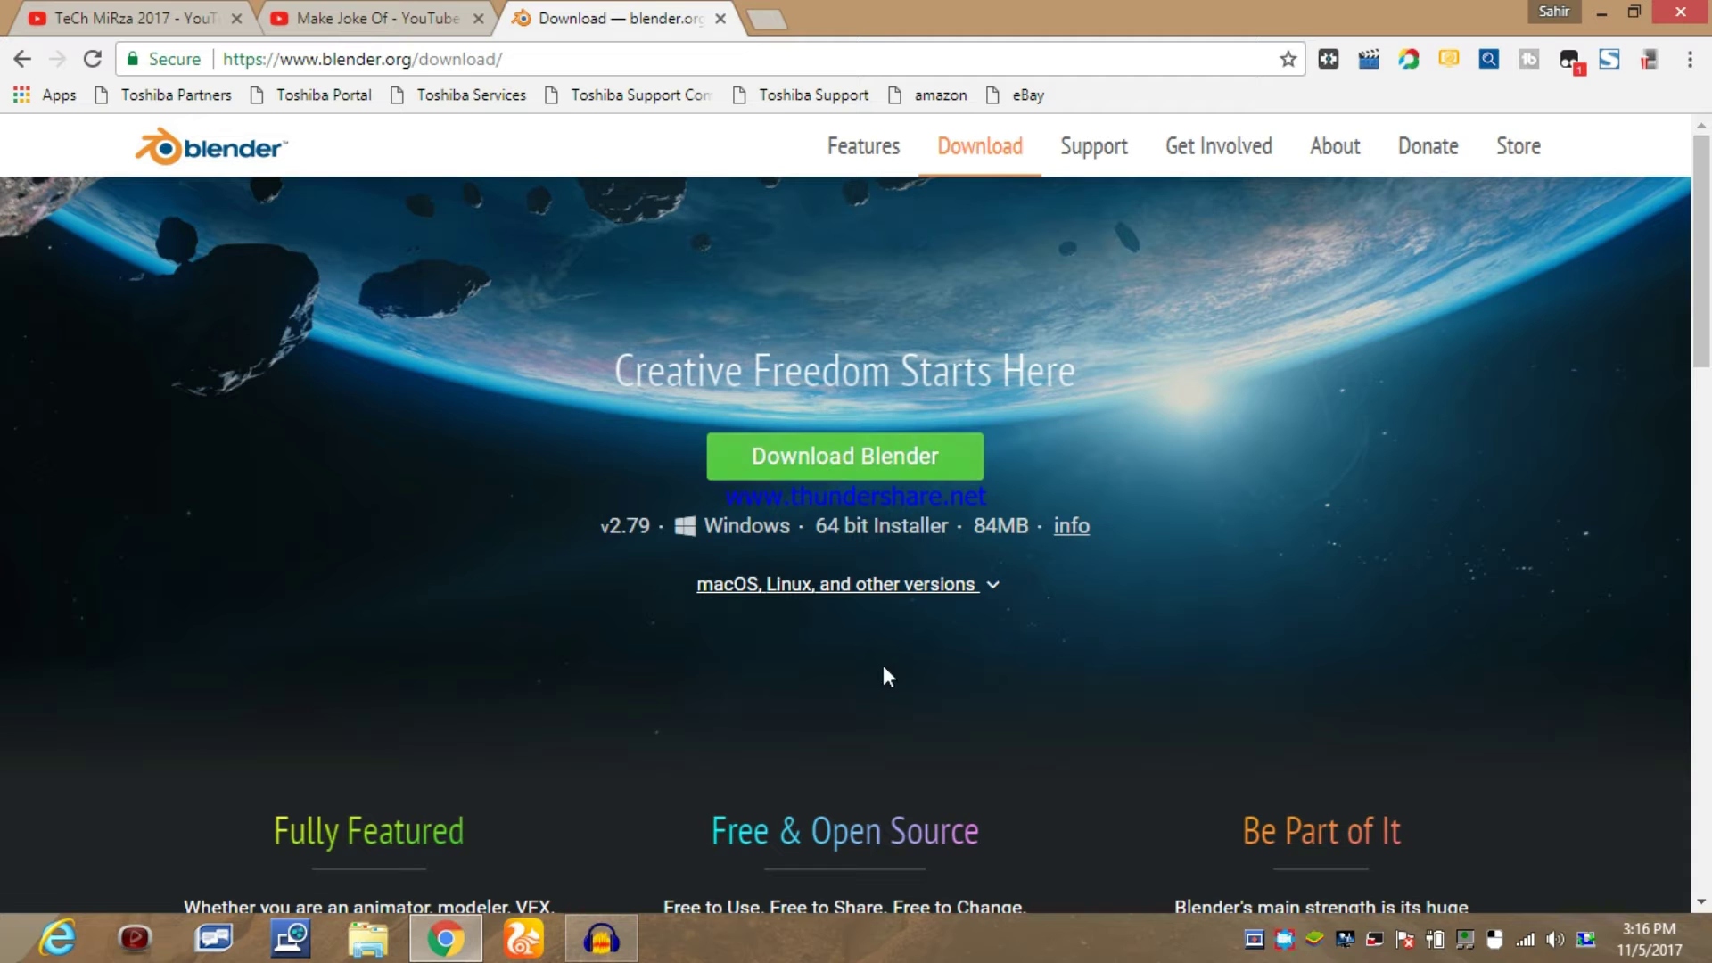
Step: Start the Blender 2.79 Windows 64-bit installer download and cancel it
left_click(857, 469)
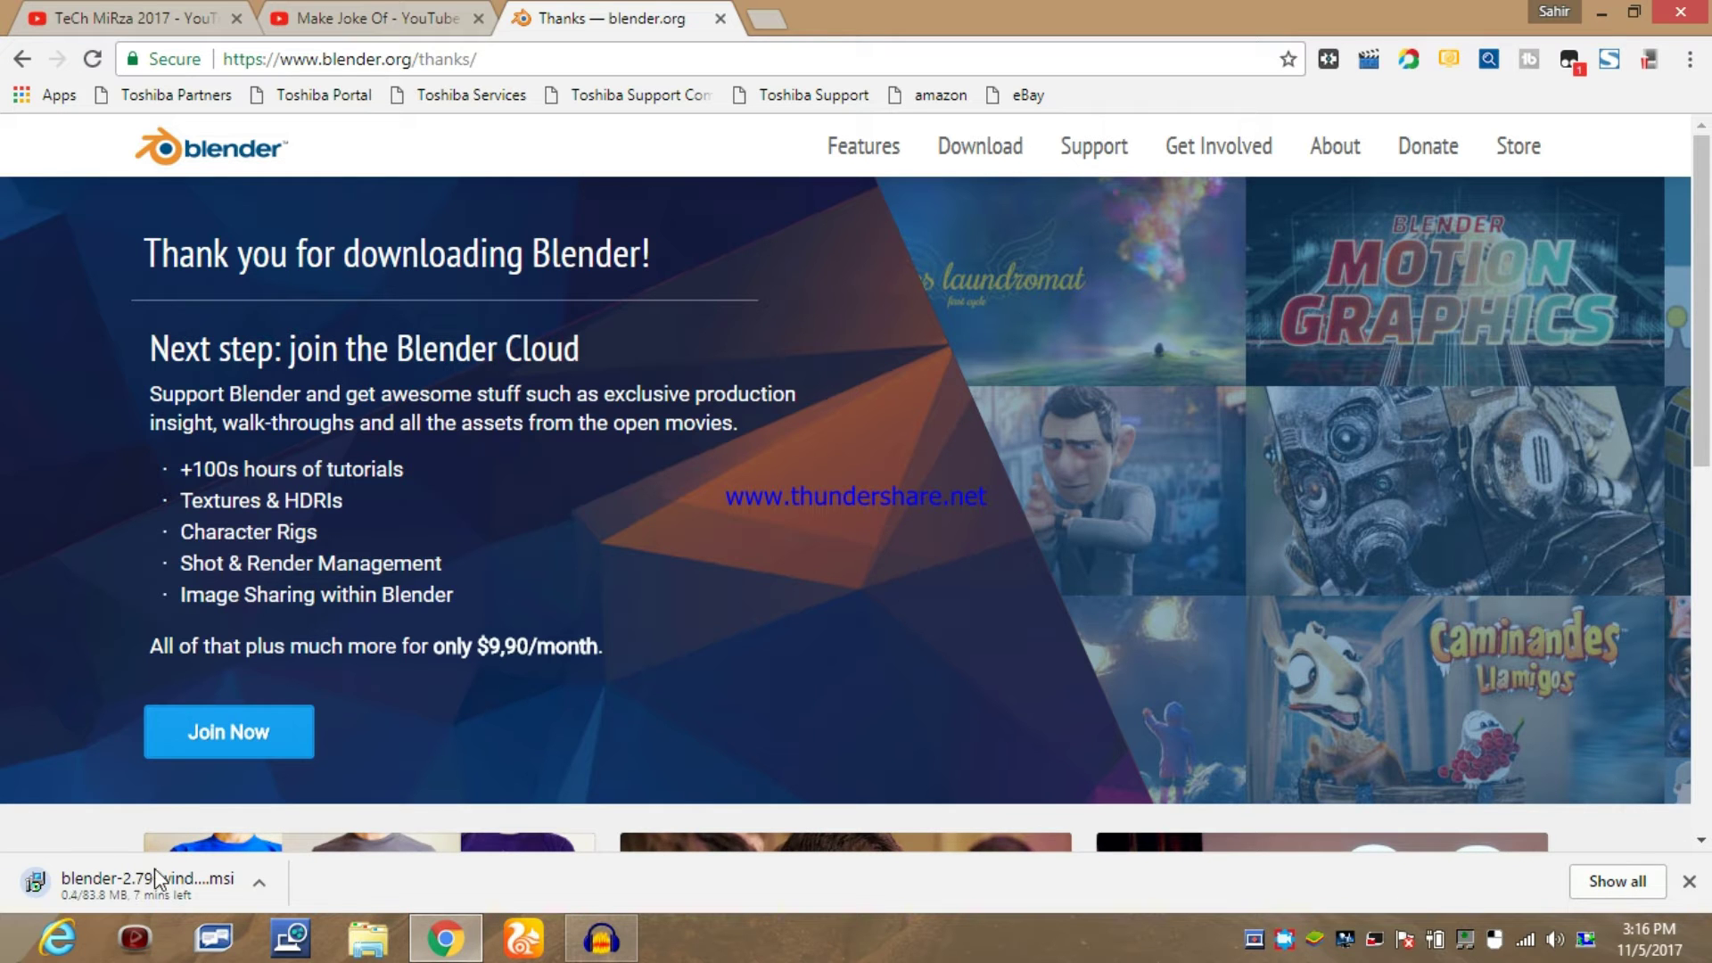
left_click(258, 884)
left_click(307, 843)
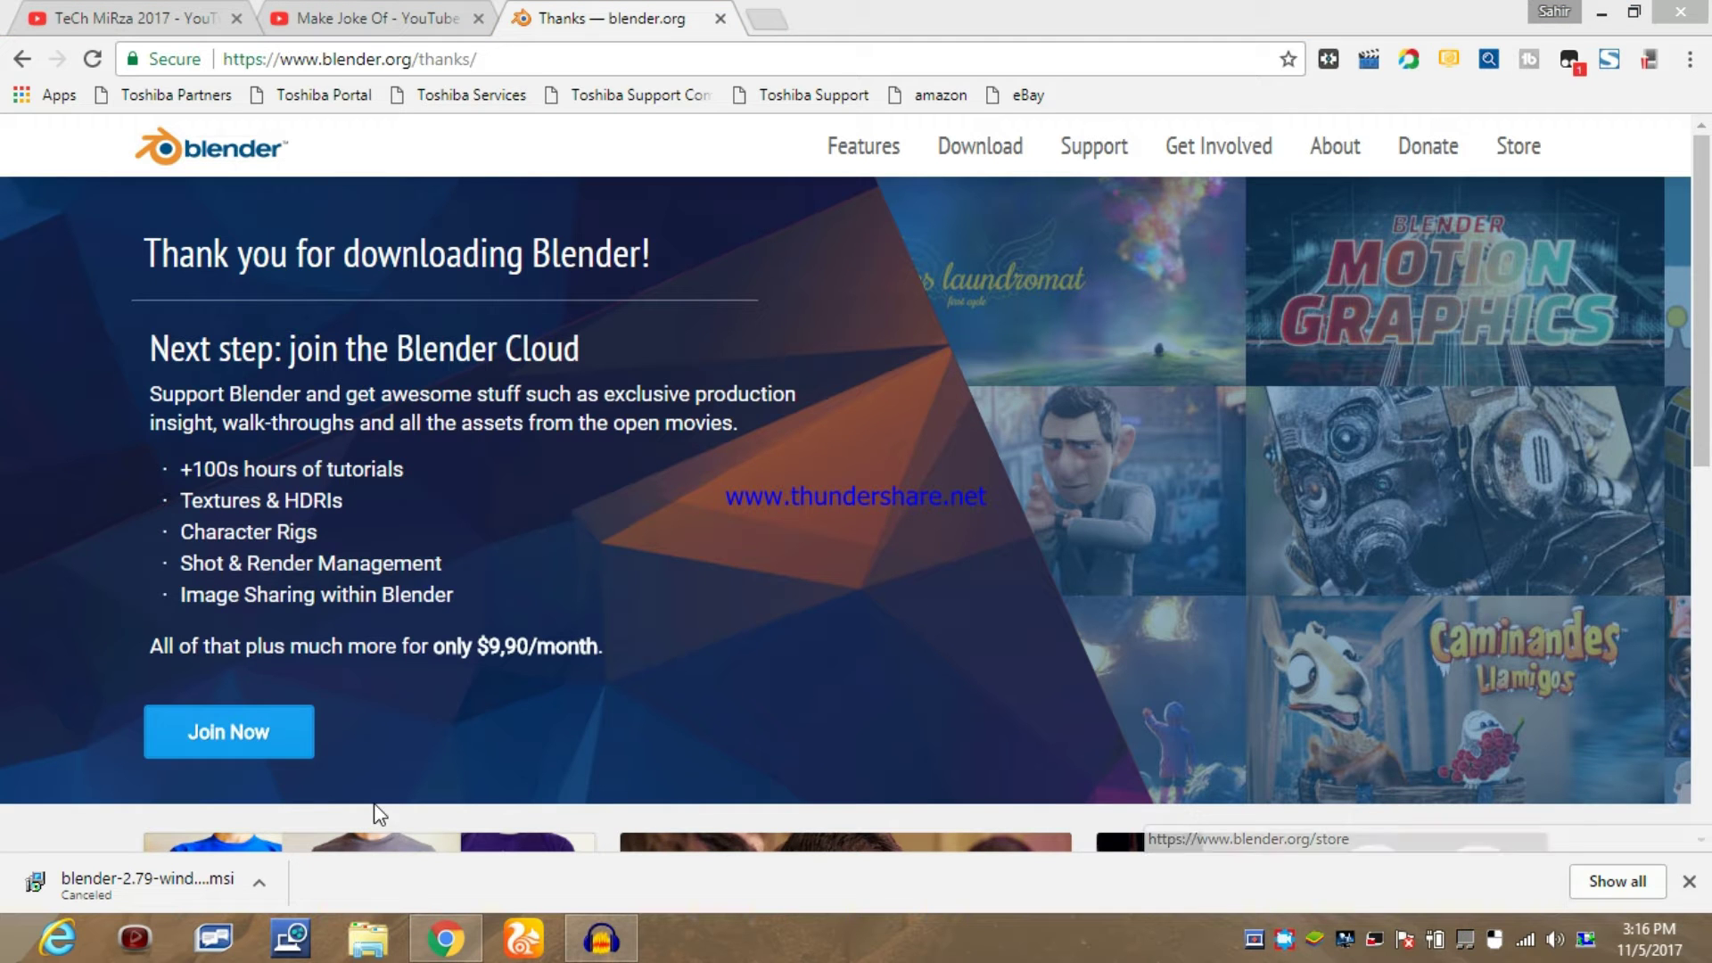
Step: Launch the installation of blender-2.79-windows64.msi from the desktop and allow it to run despite the SmartScreen notice
left_click(1605, 13)
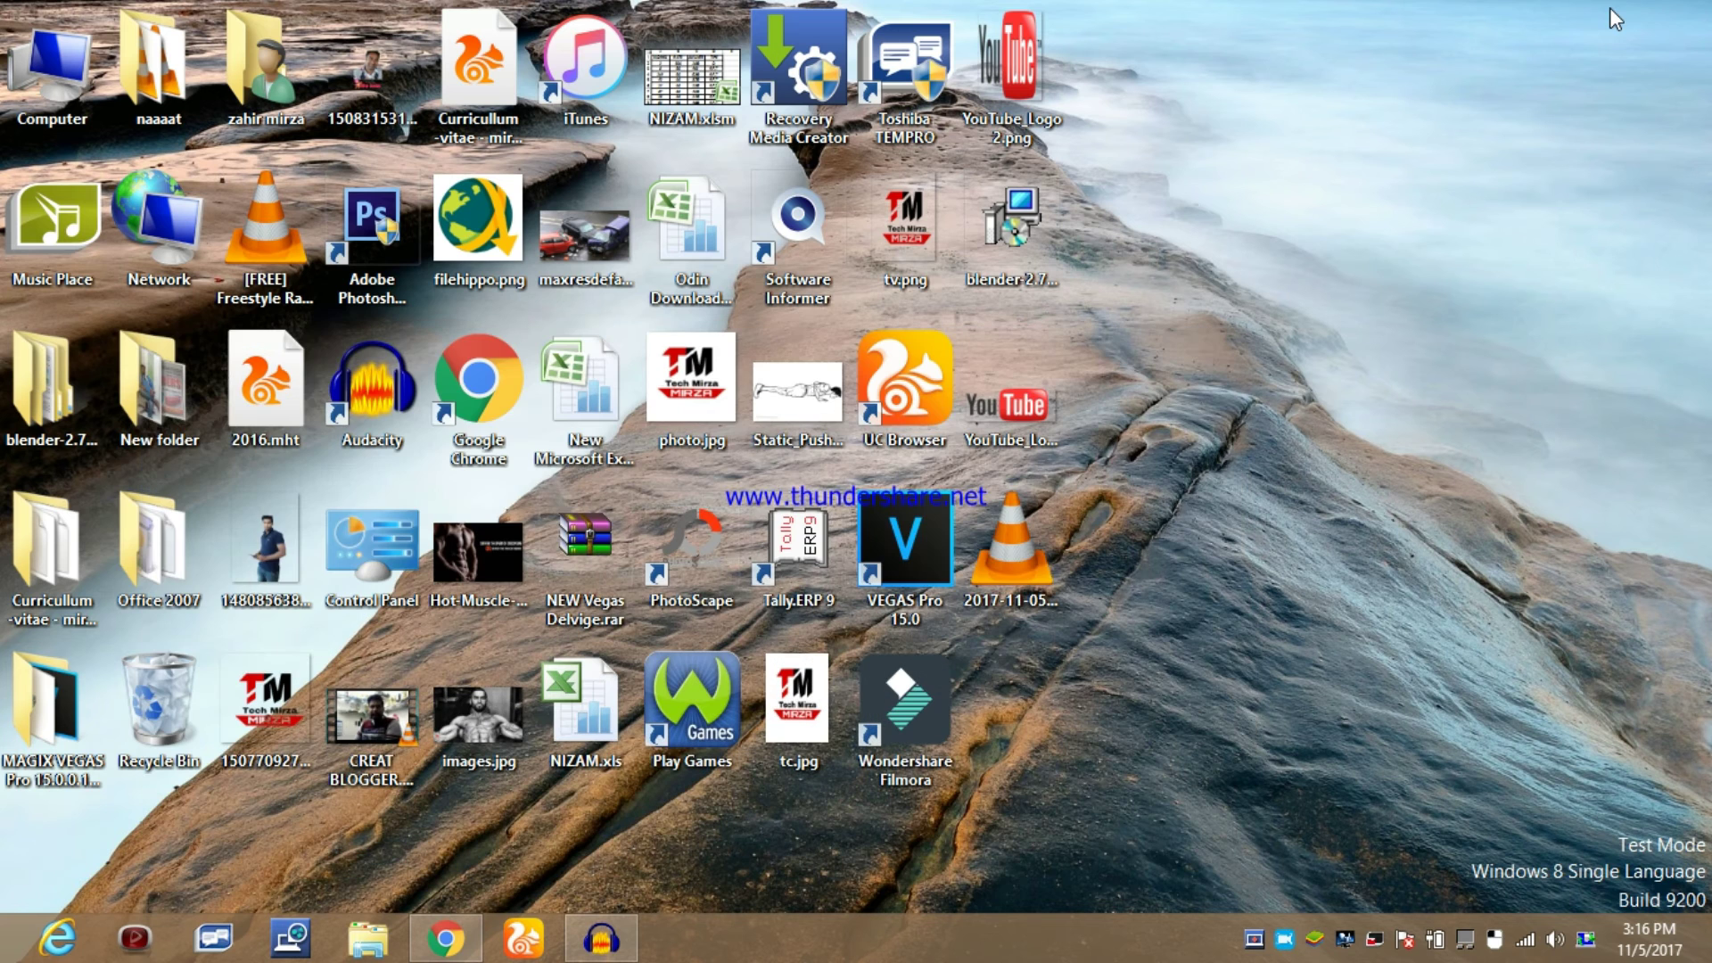
left_click_drag(1055, 222, 1068, 260)
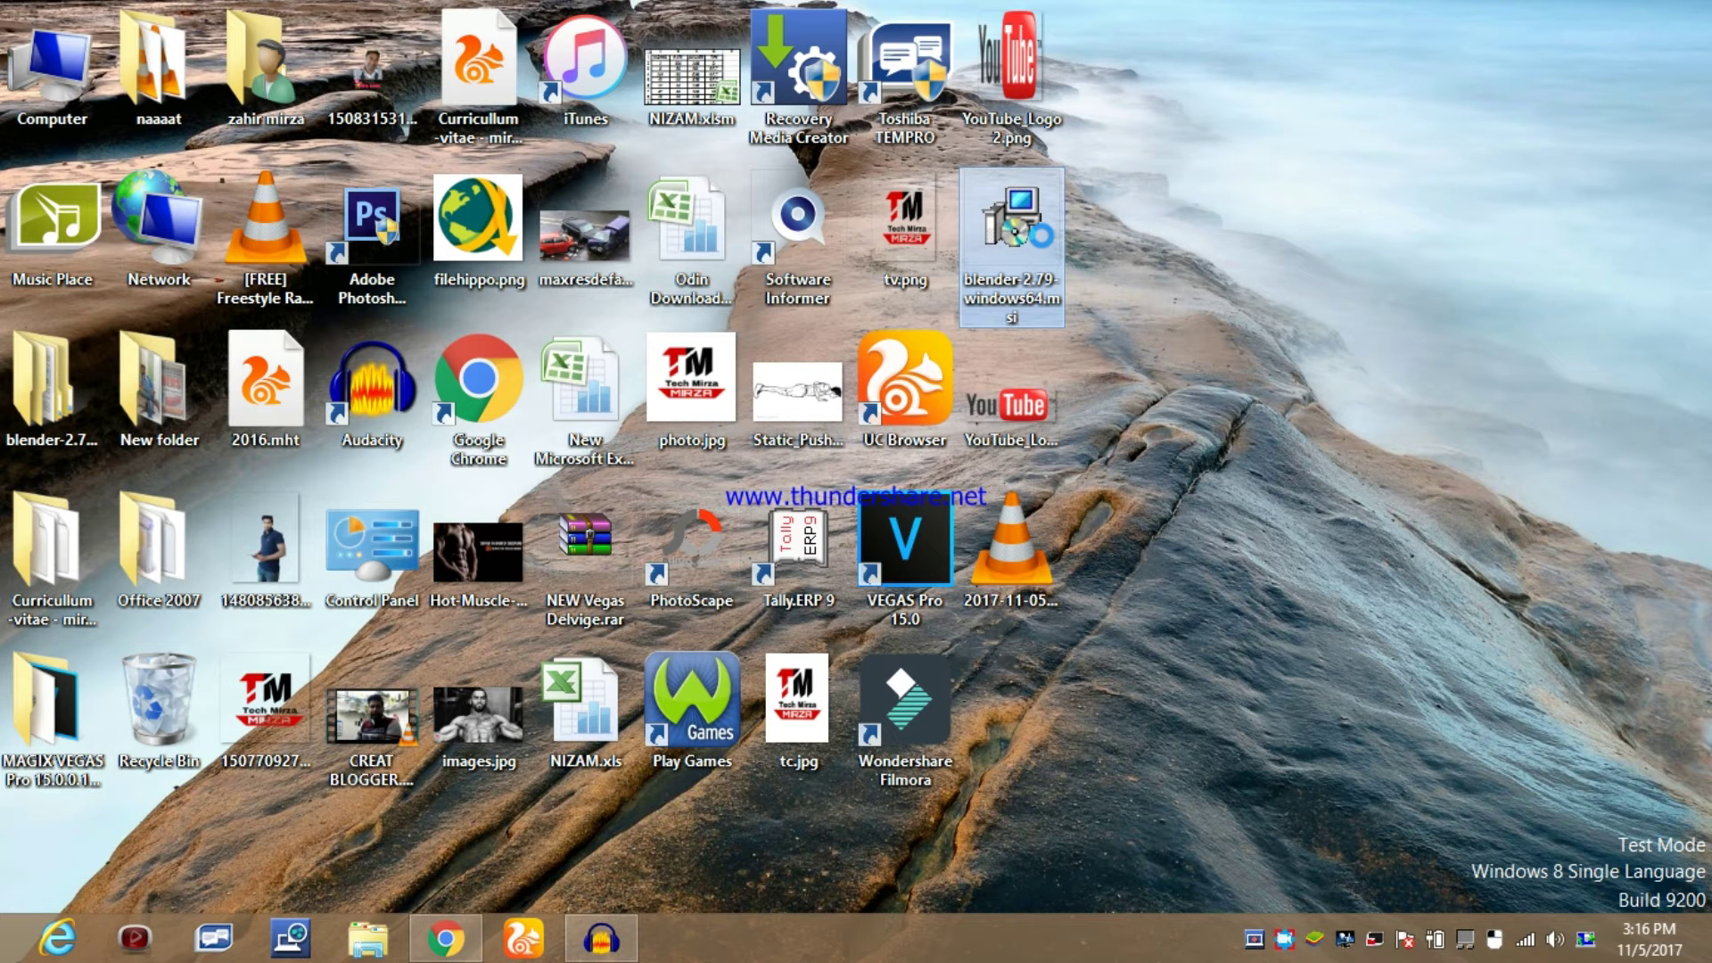
right_click(1043, 237)
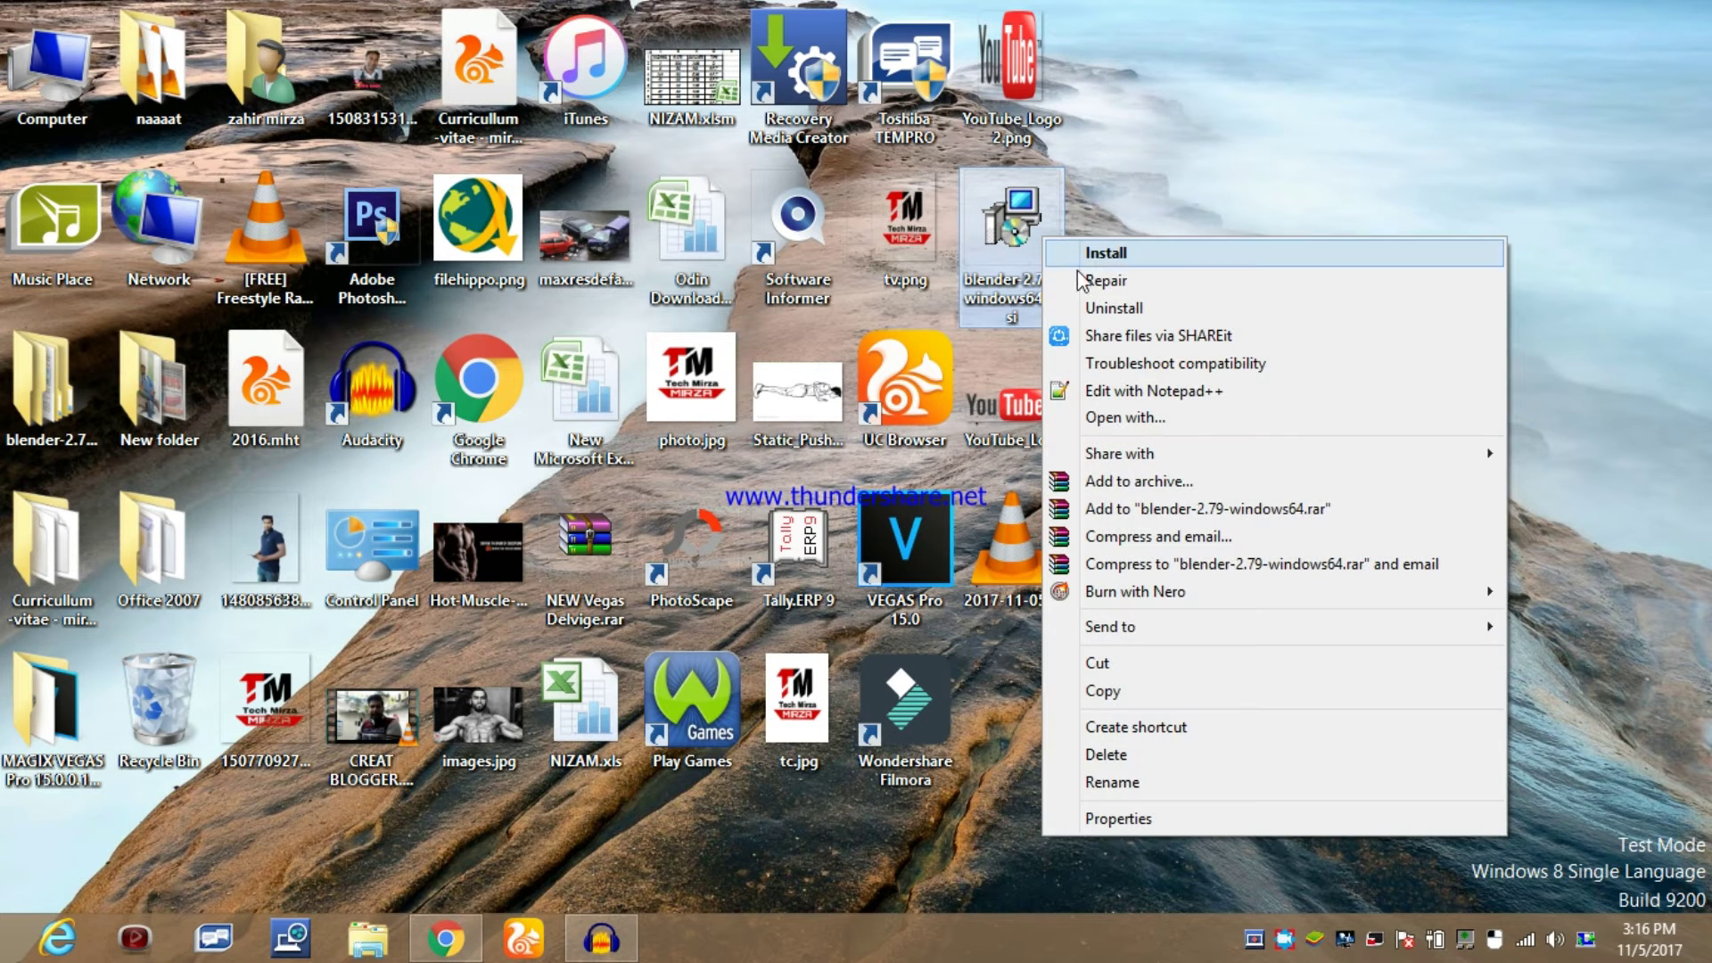
left_click(1135, 259)
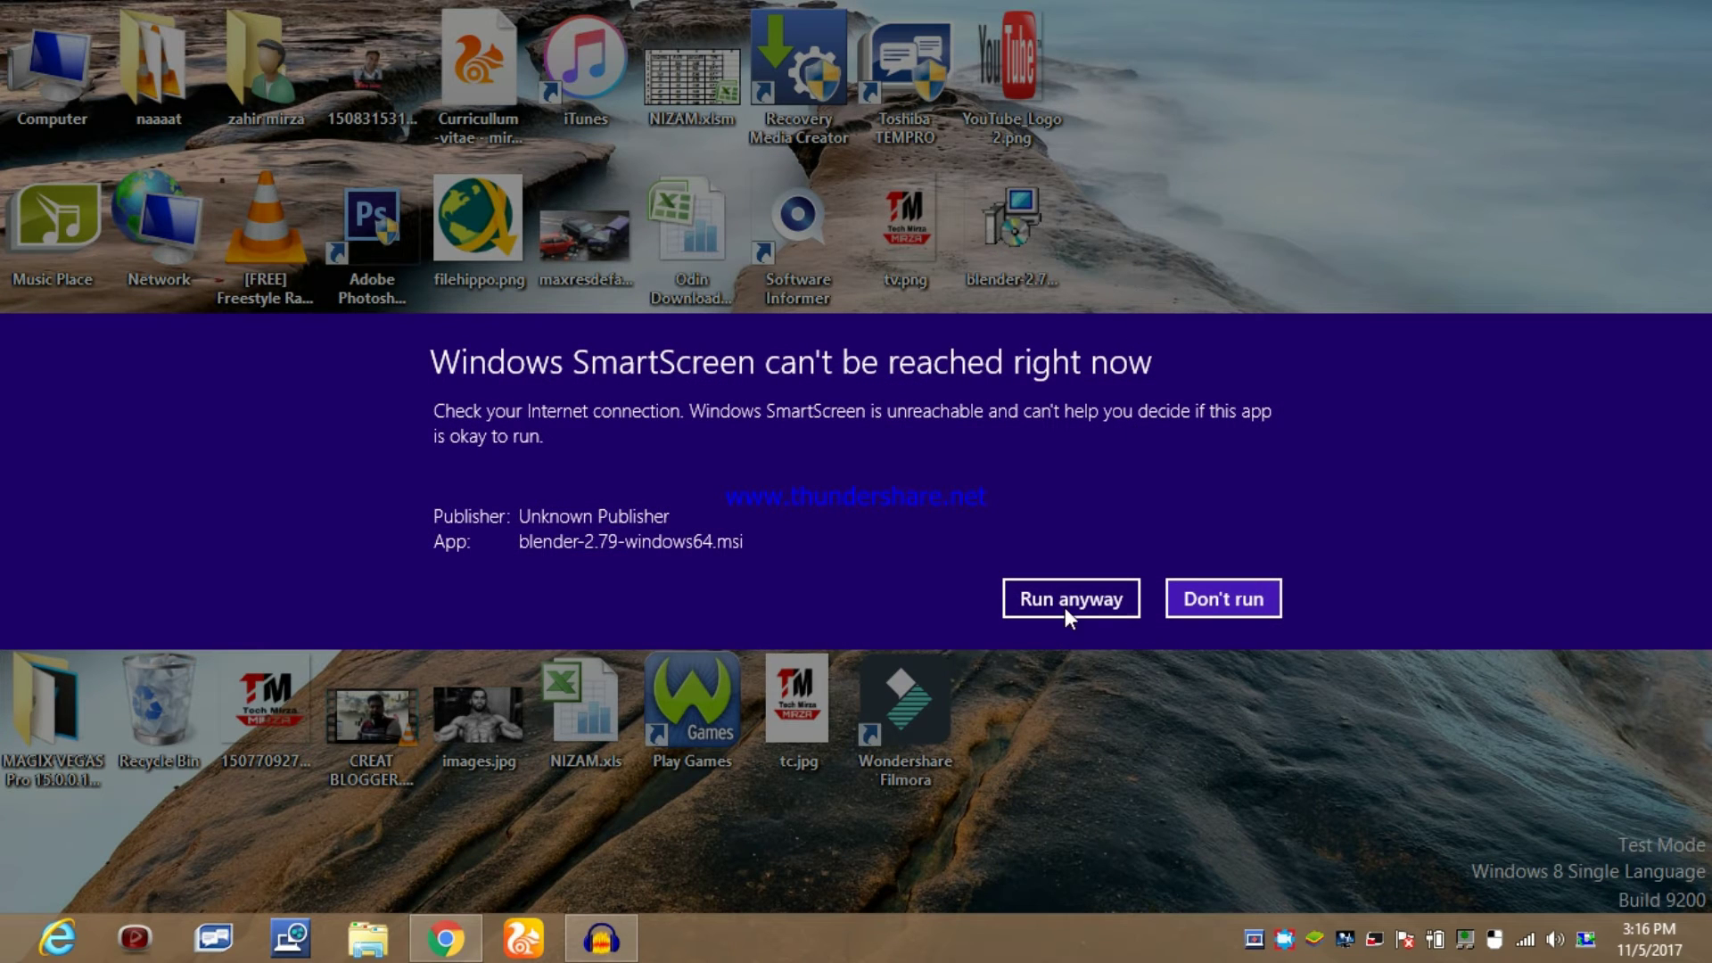
left_click(1068, 611)
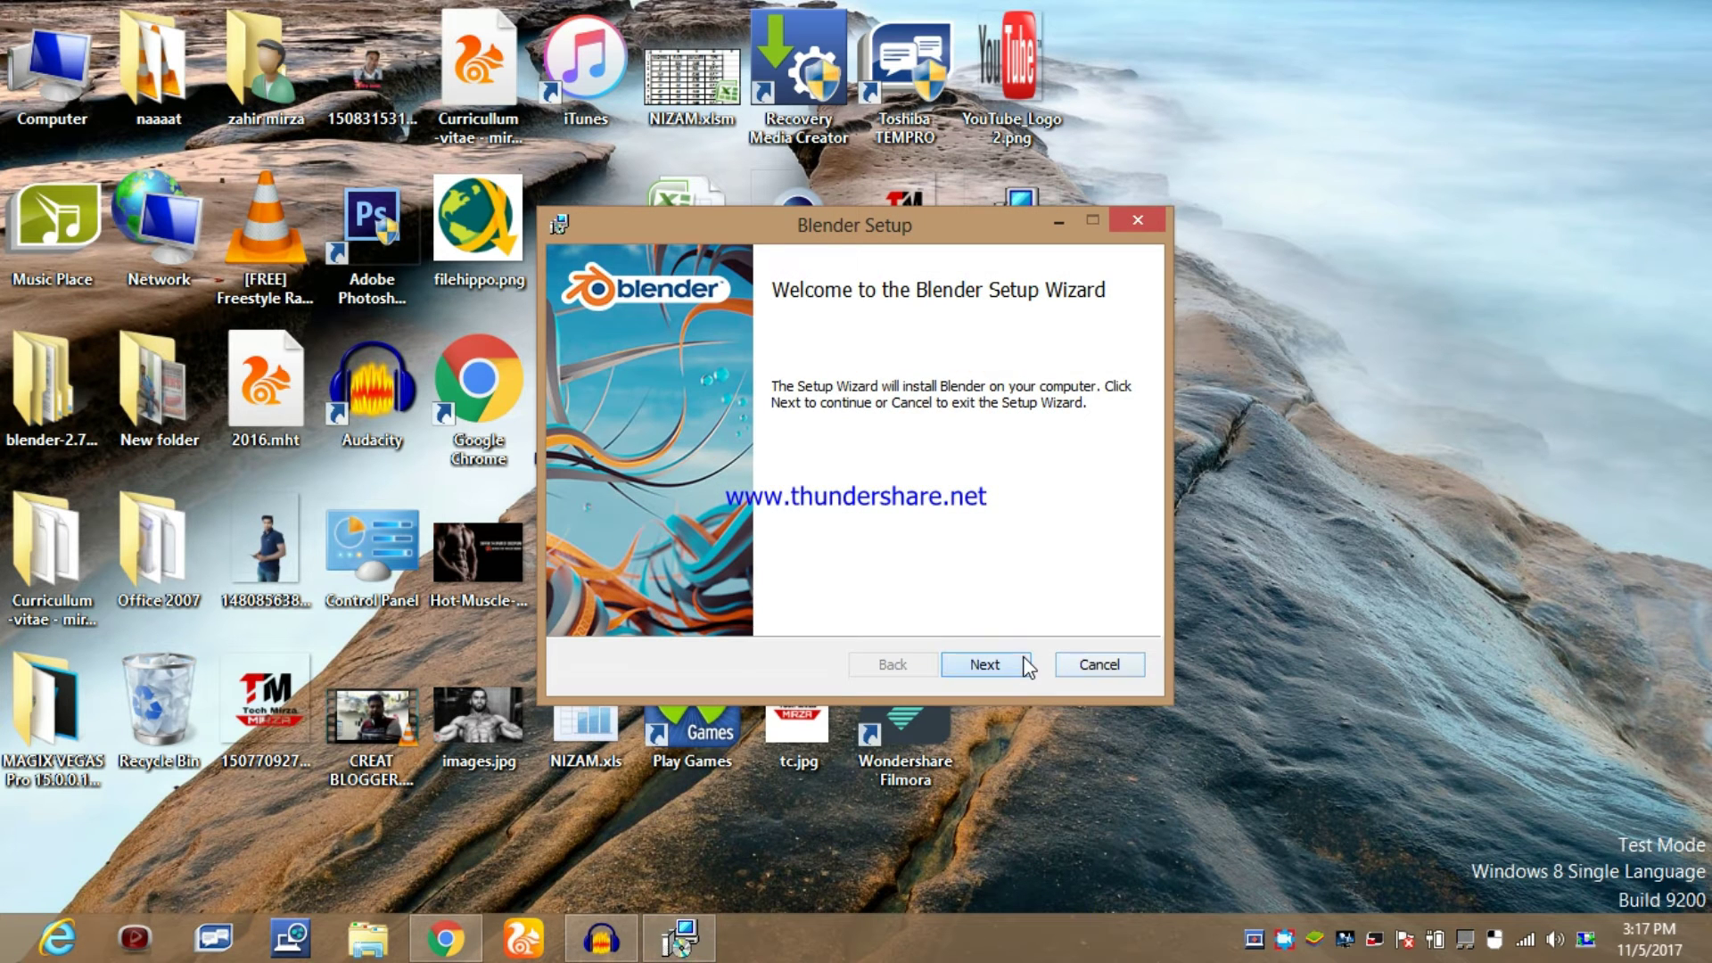
Step: Install Blender by accepting the license agreement, keeping the default features and location, and finish the setup wizard
left_click(1027, 664)
left_click(745, 607)
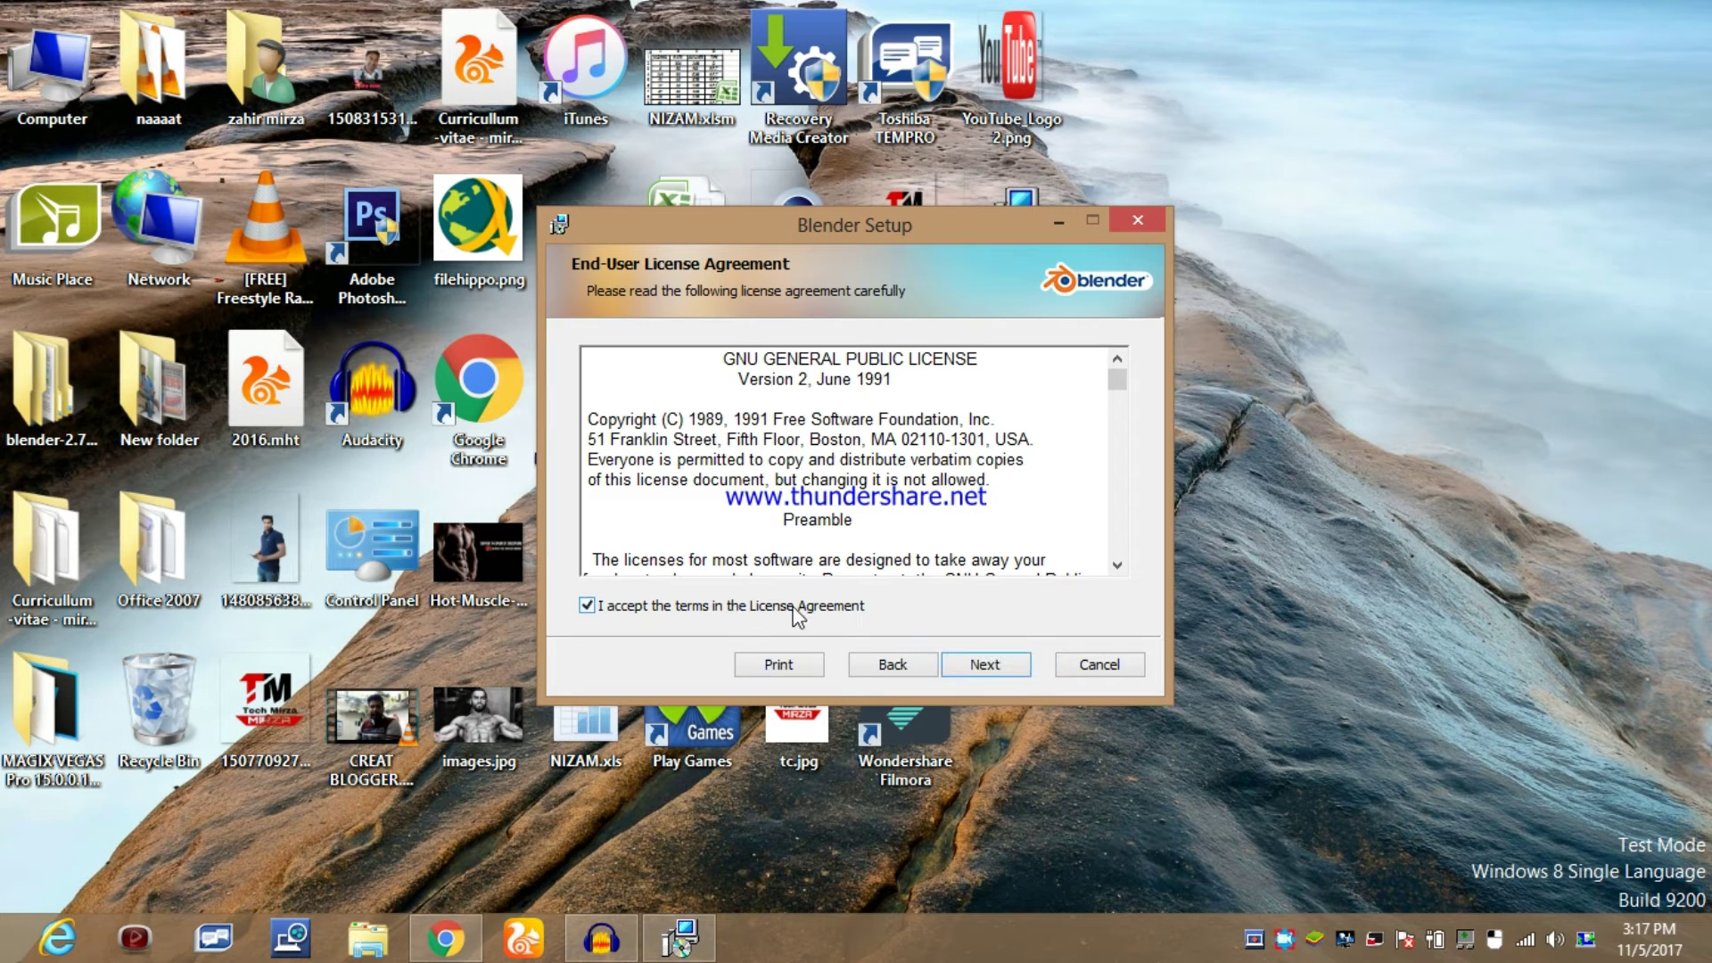
left_click(986, 664)
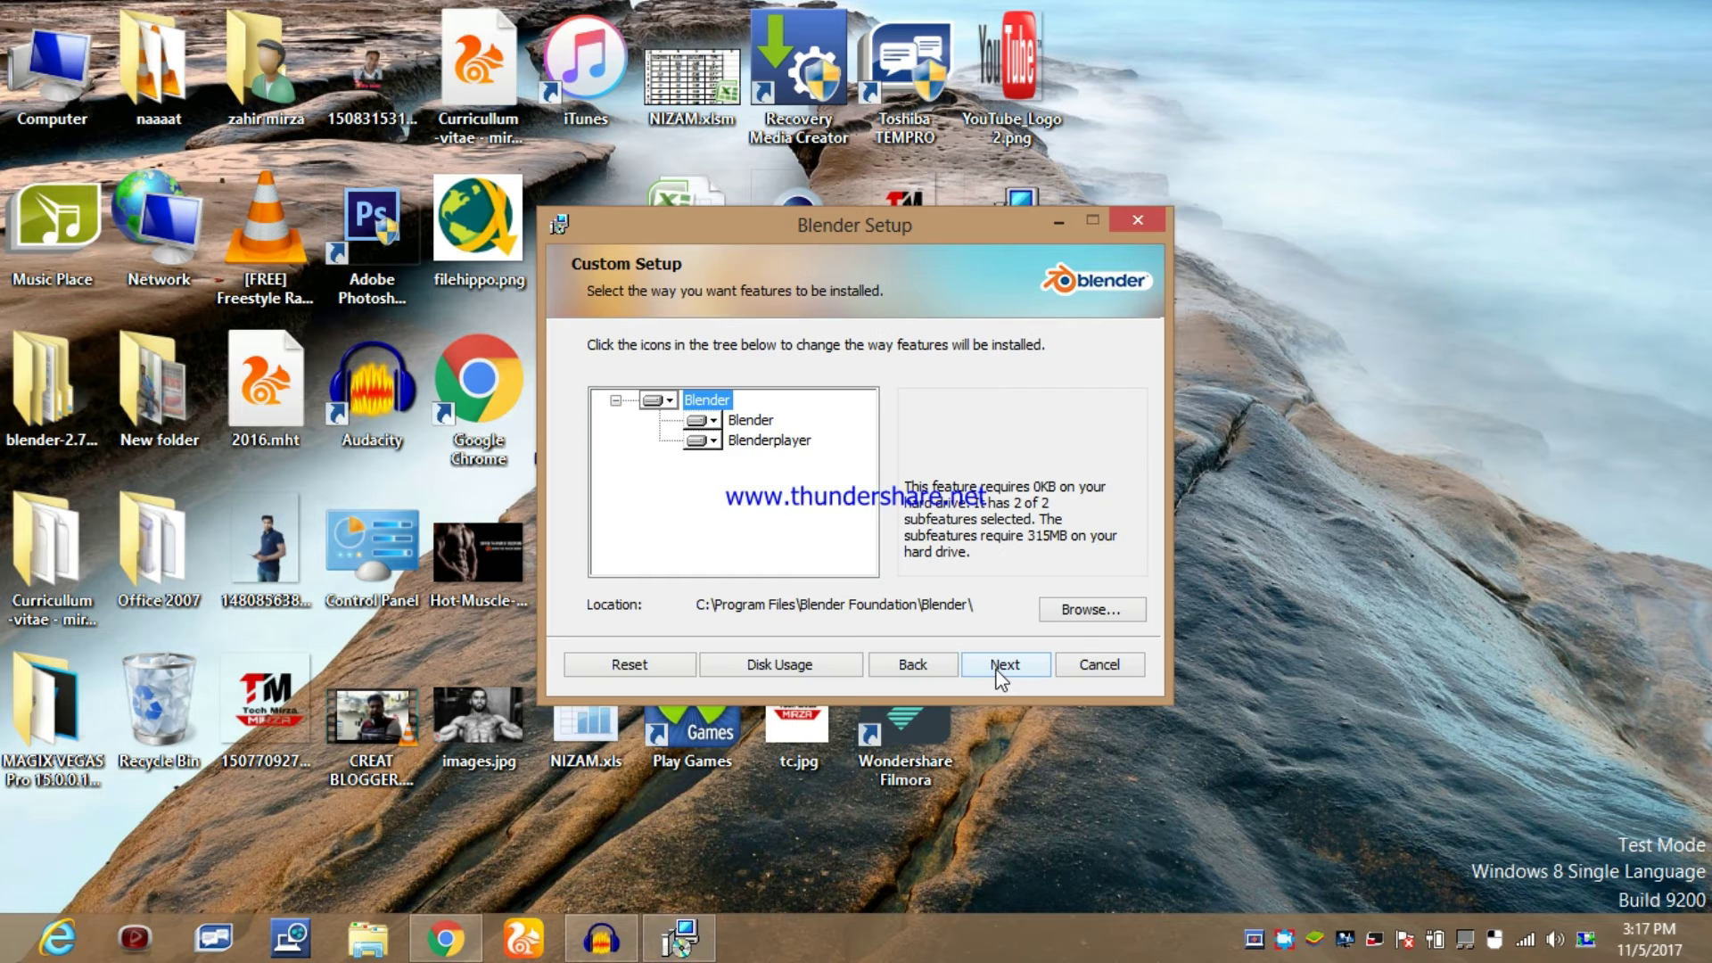
left_click(999, 664)
left_click(998, 665)
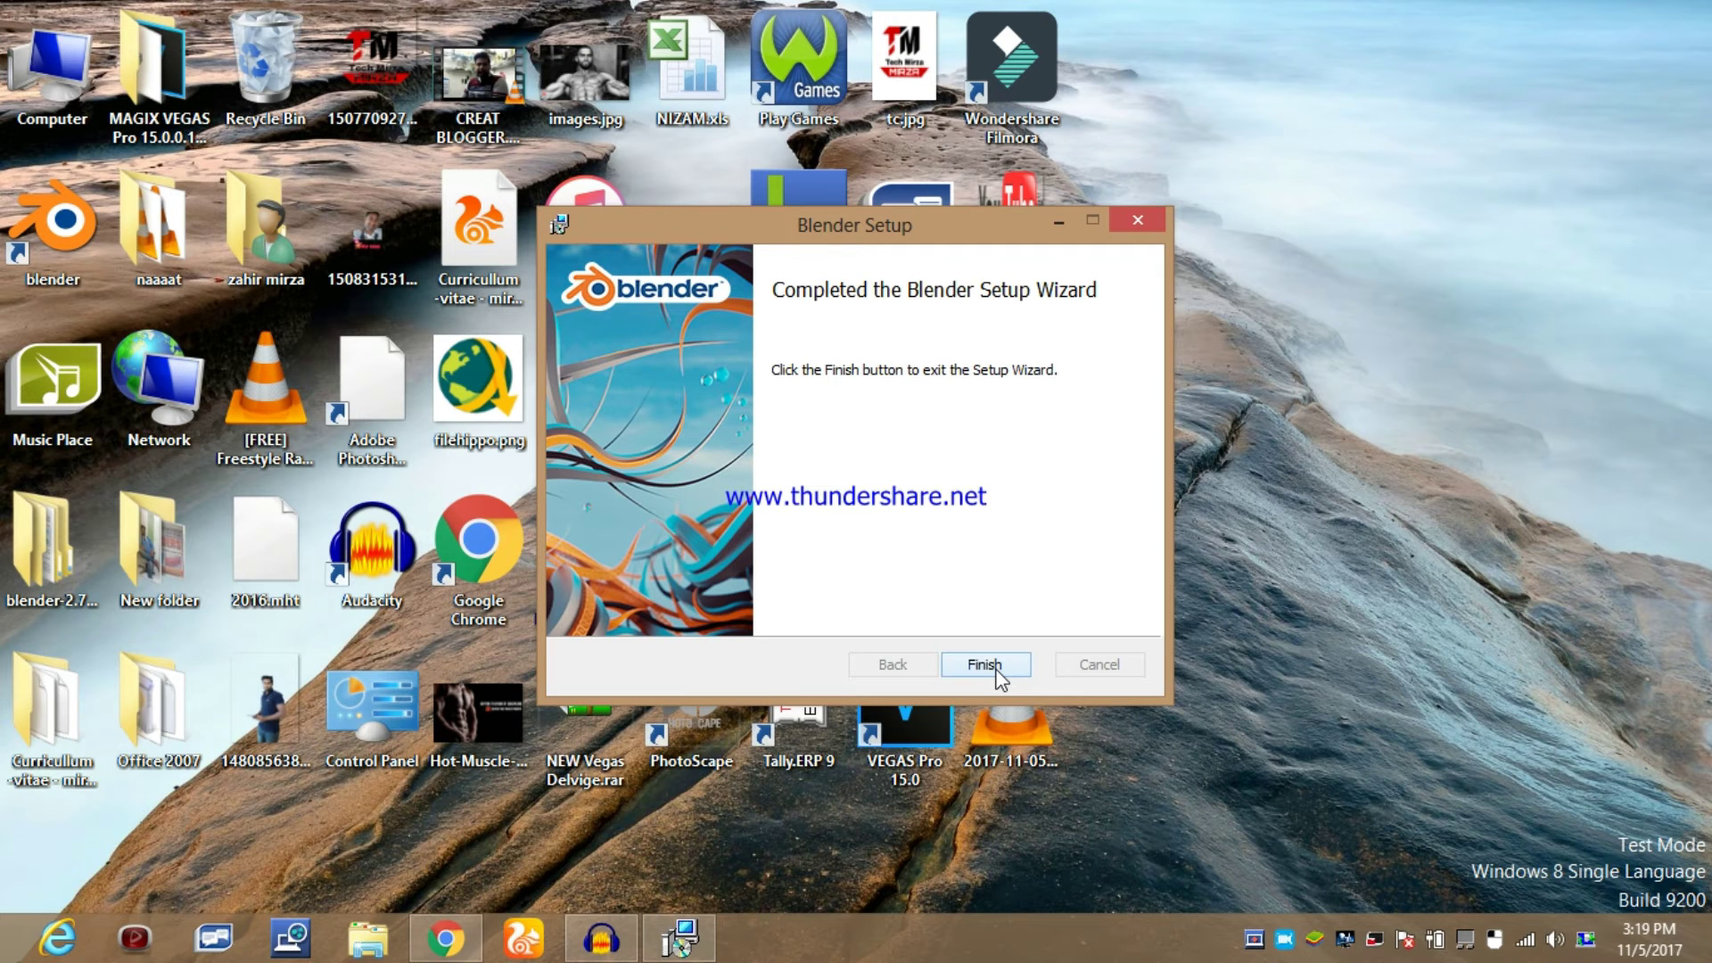
left_click(996, 671)
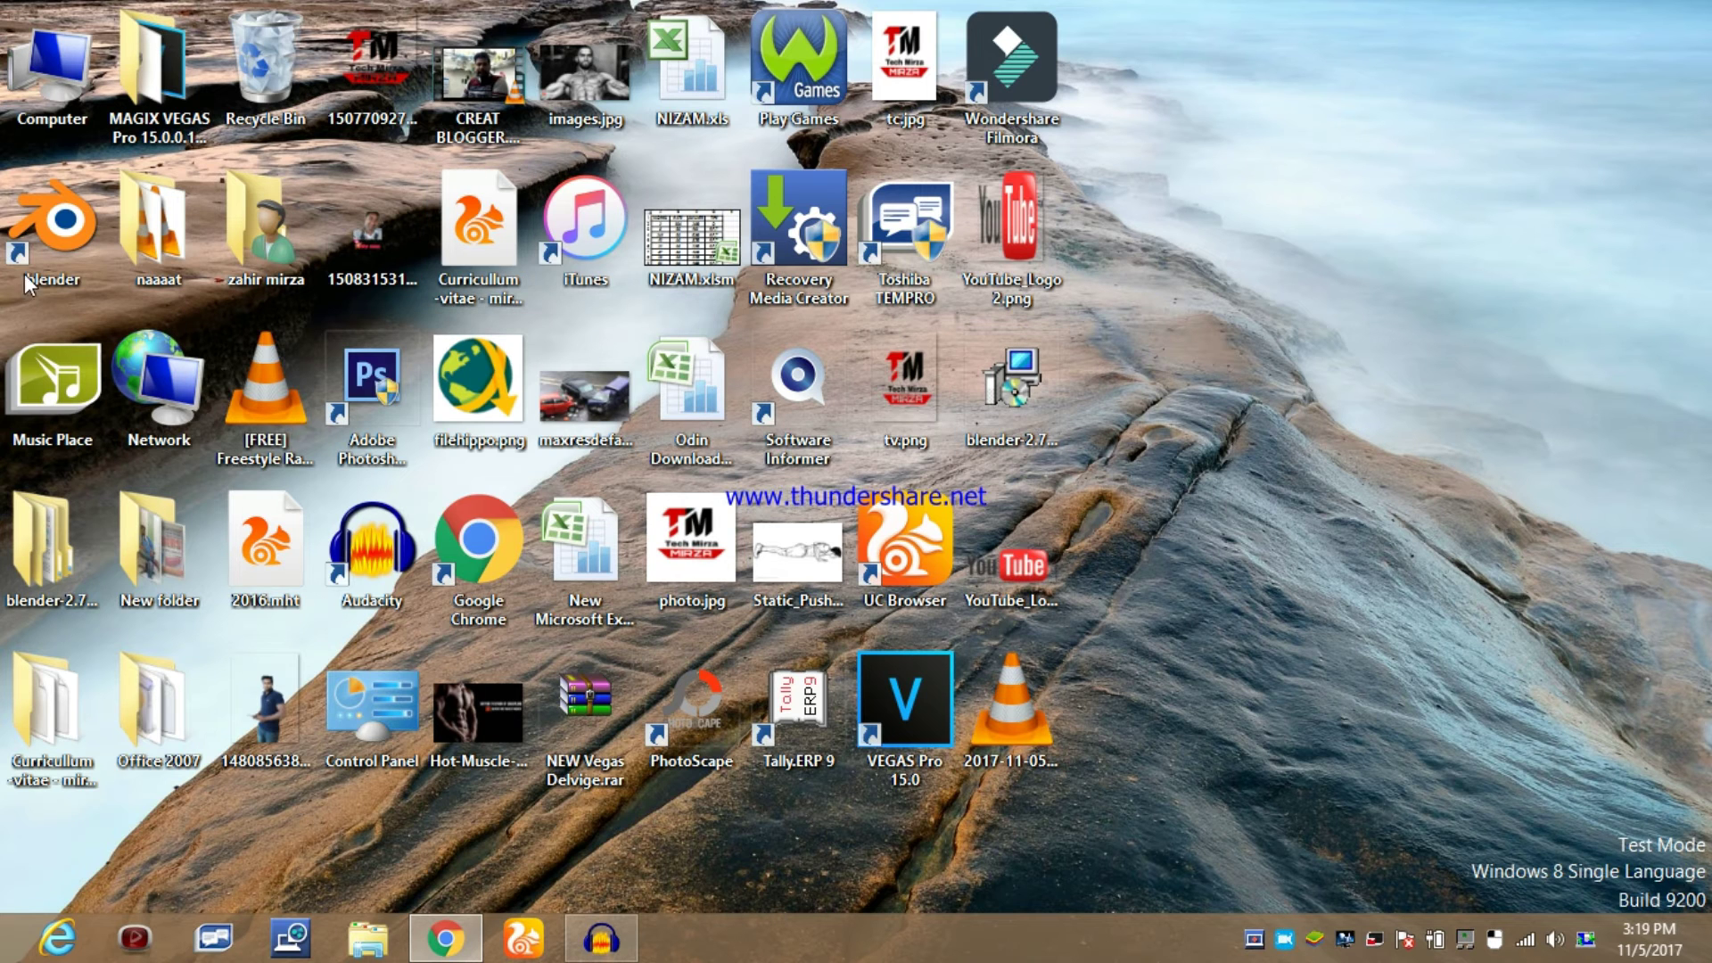
Step: Launch Blender from the desktop and dismiss its splash screen
double_click(93, 254)
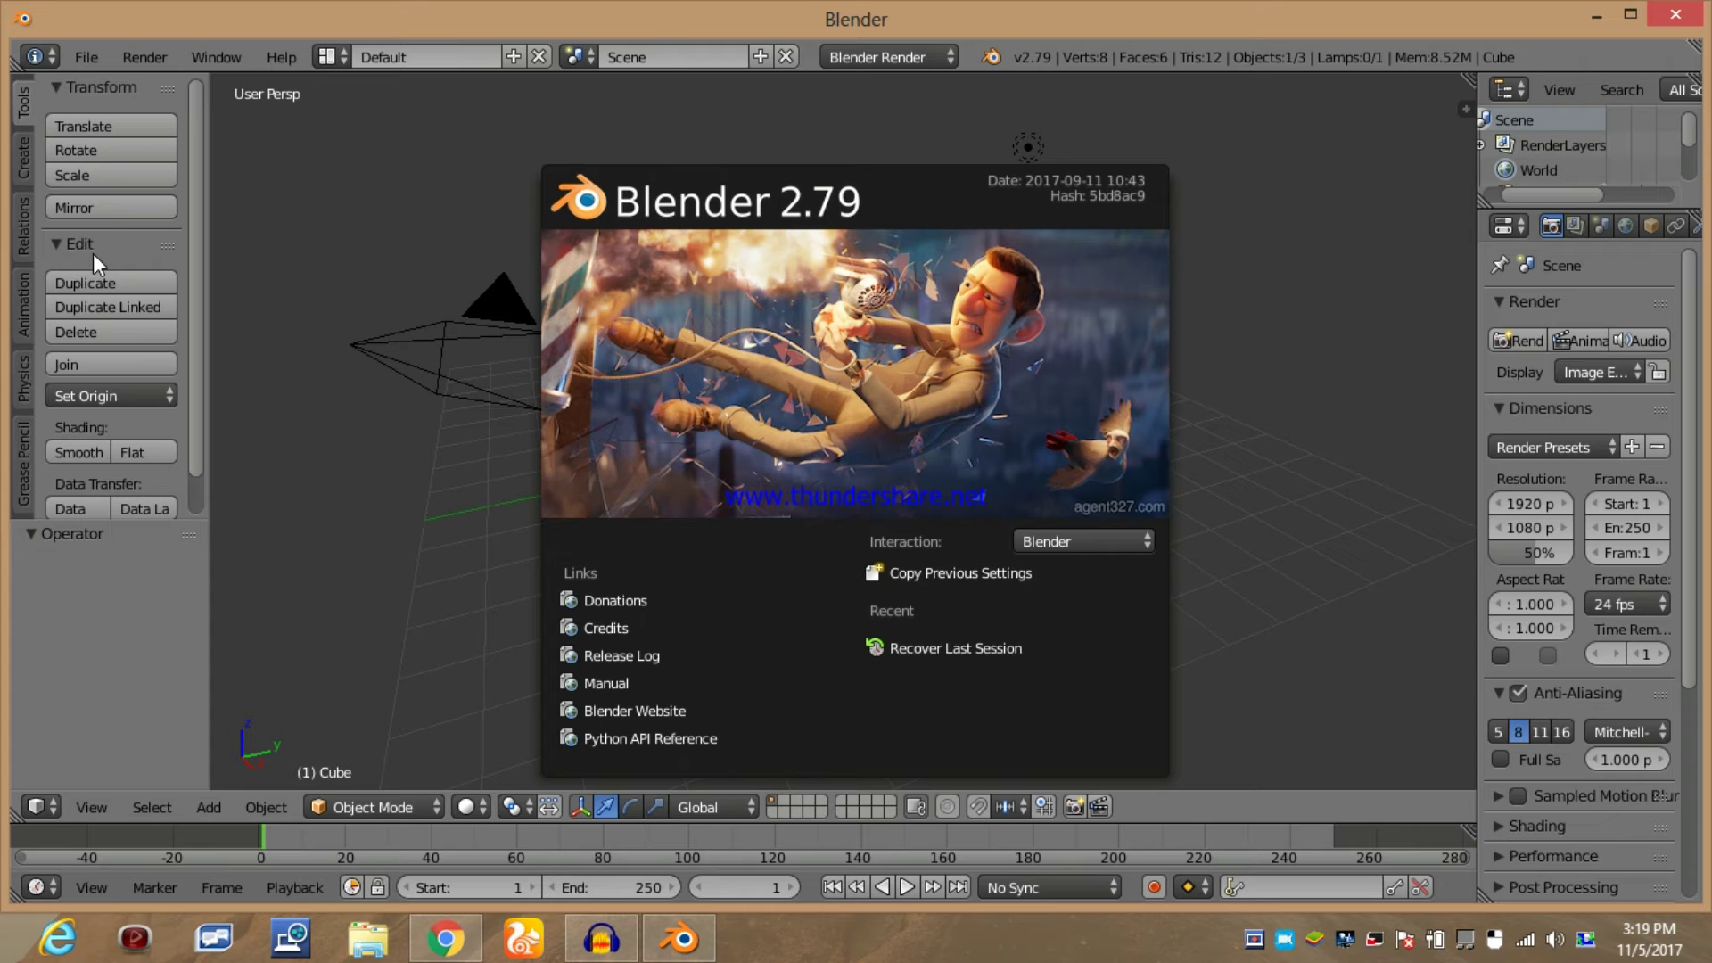
left_click(1149, 548)
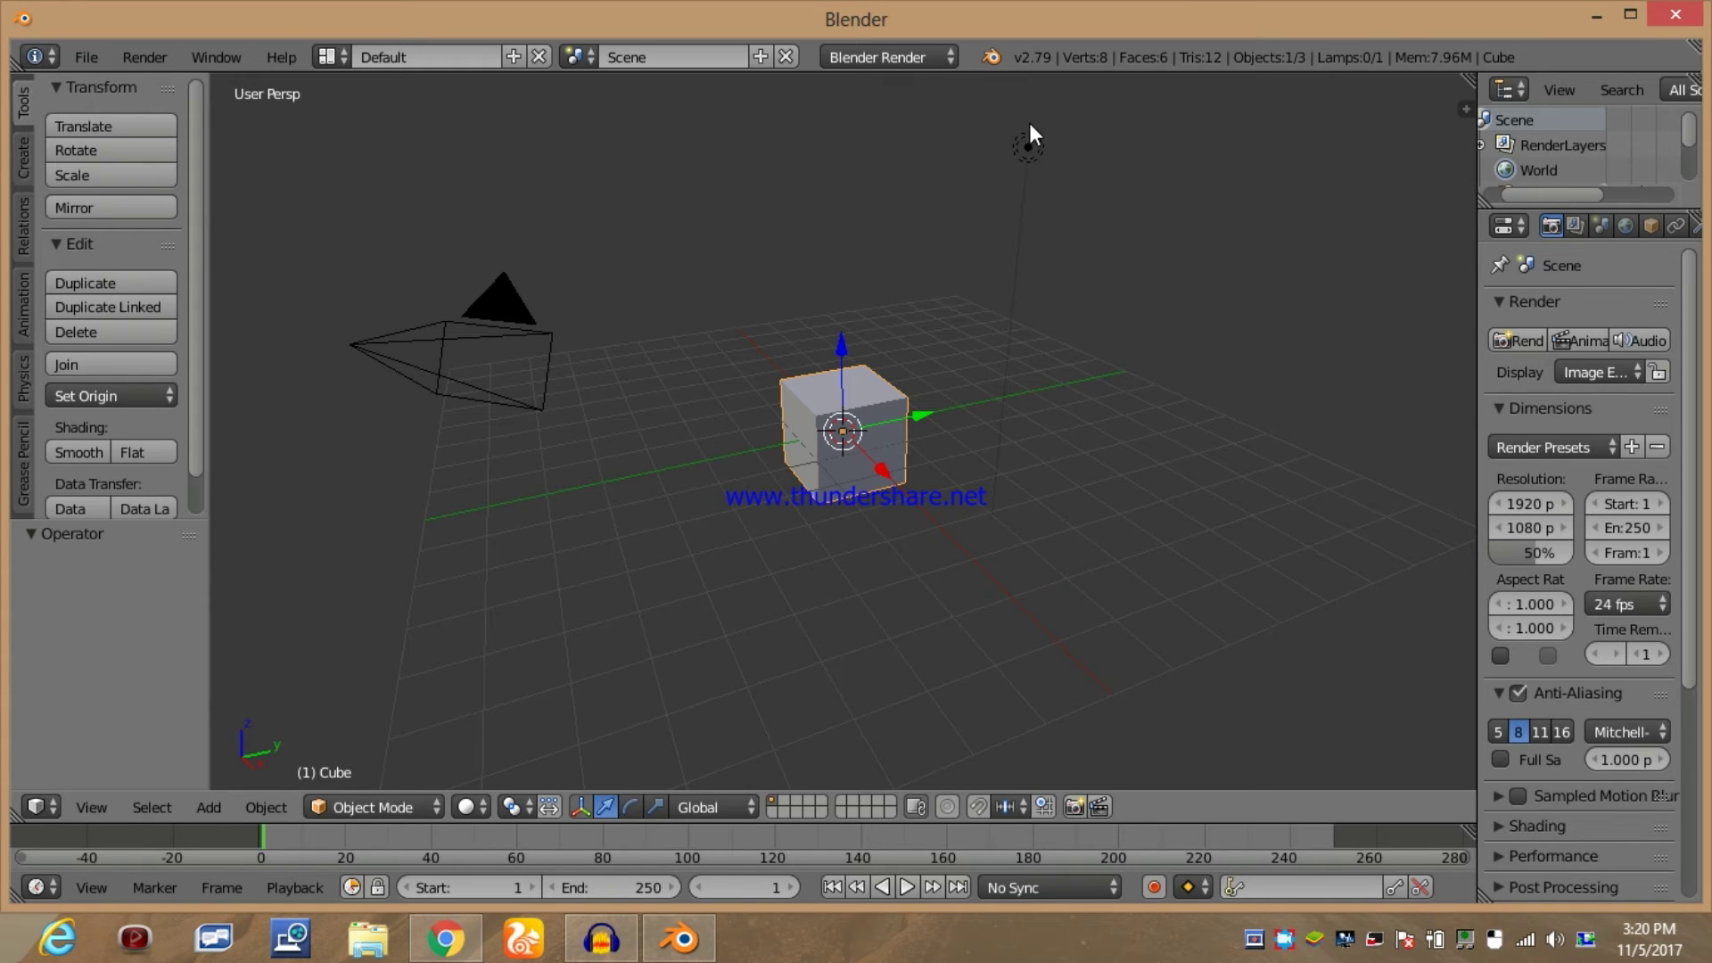
Step: Place the 3D cursor at the lamp and move the cube freely twice, the second time by about X -0.205, Y 0.310, Z 0.628
left_click(1020, 149)
left_click(1025, 148)
key("g")
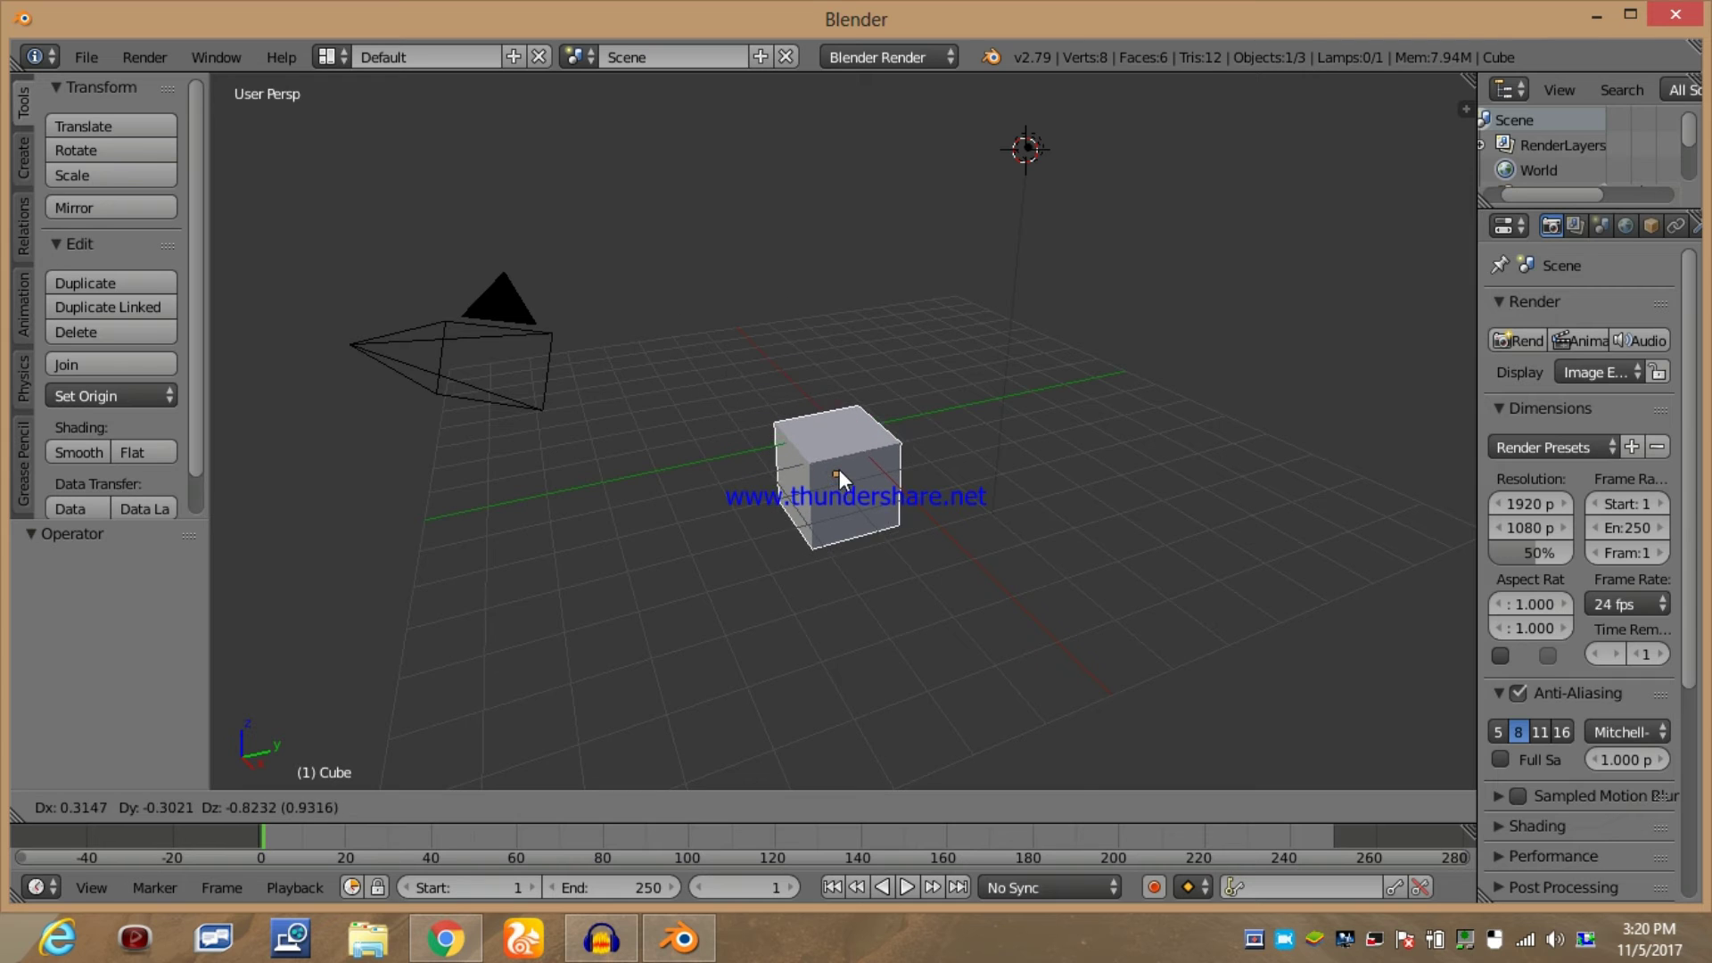
left_click(836, 466)
key("g")
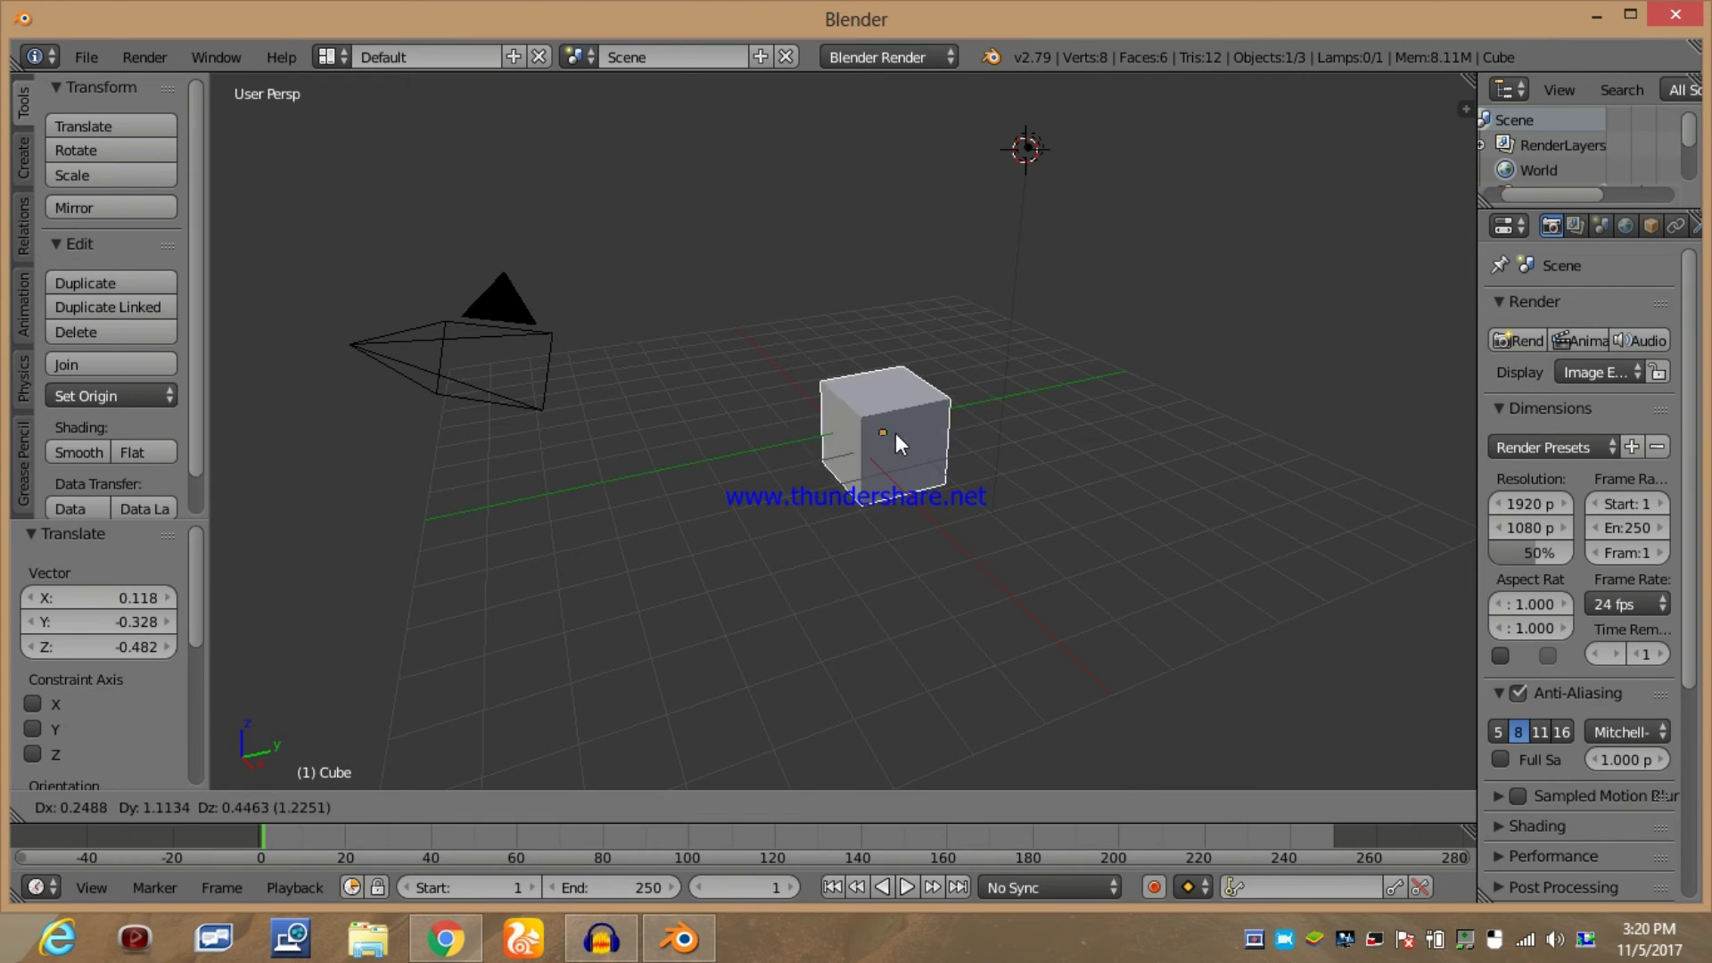
left_click(844, 430)
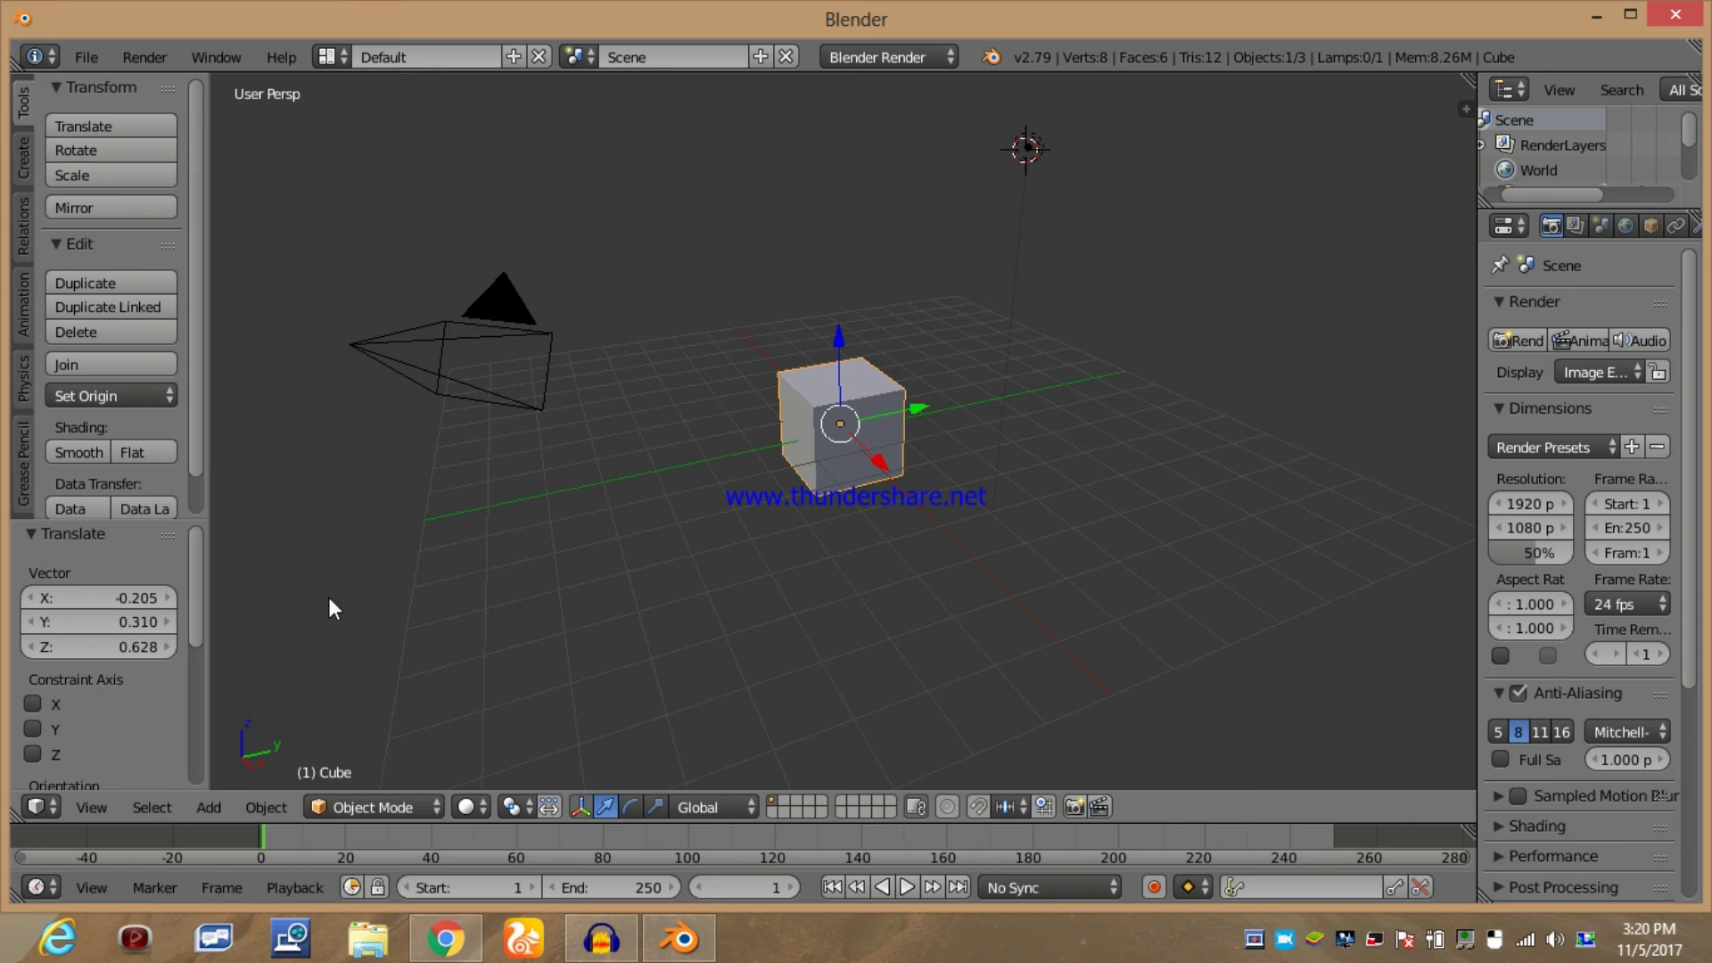
Step: Place the 3D cursor at the camera's rear tip and minimize the Blender window
left_click(490, 339)
left_click(355, 346)
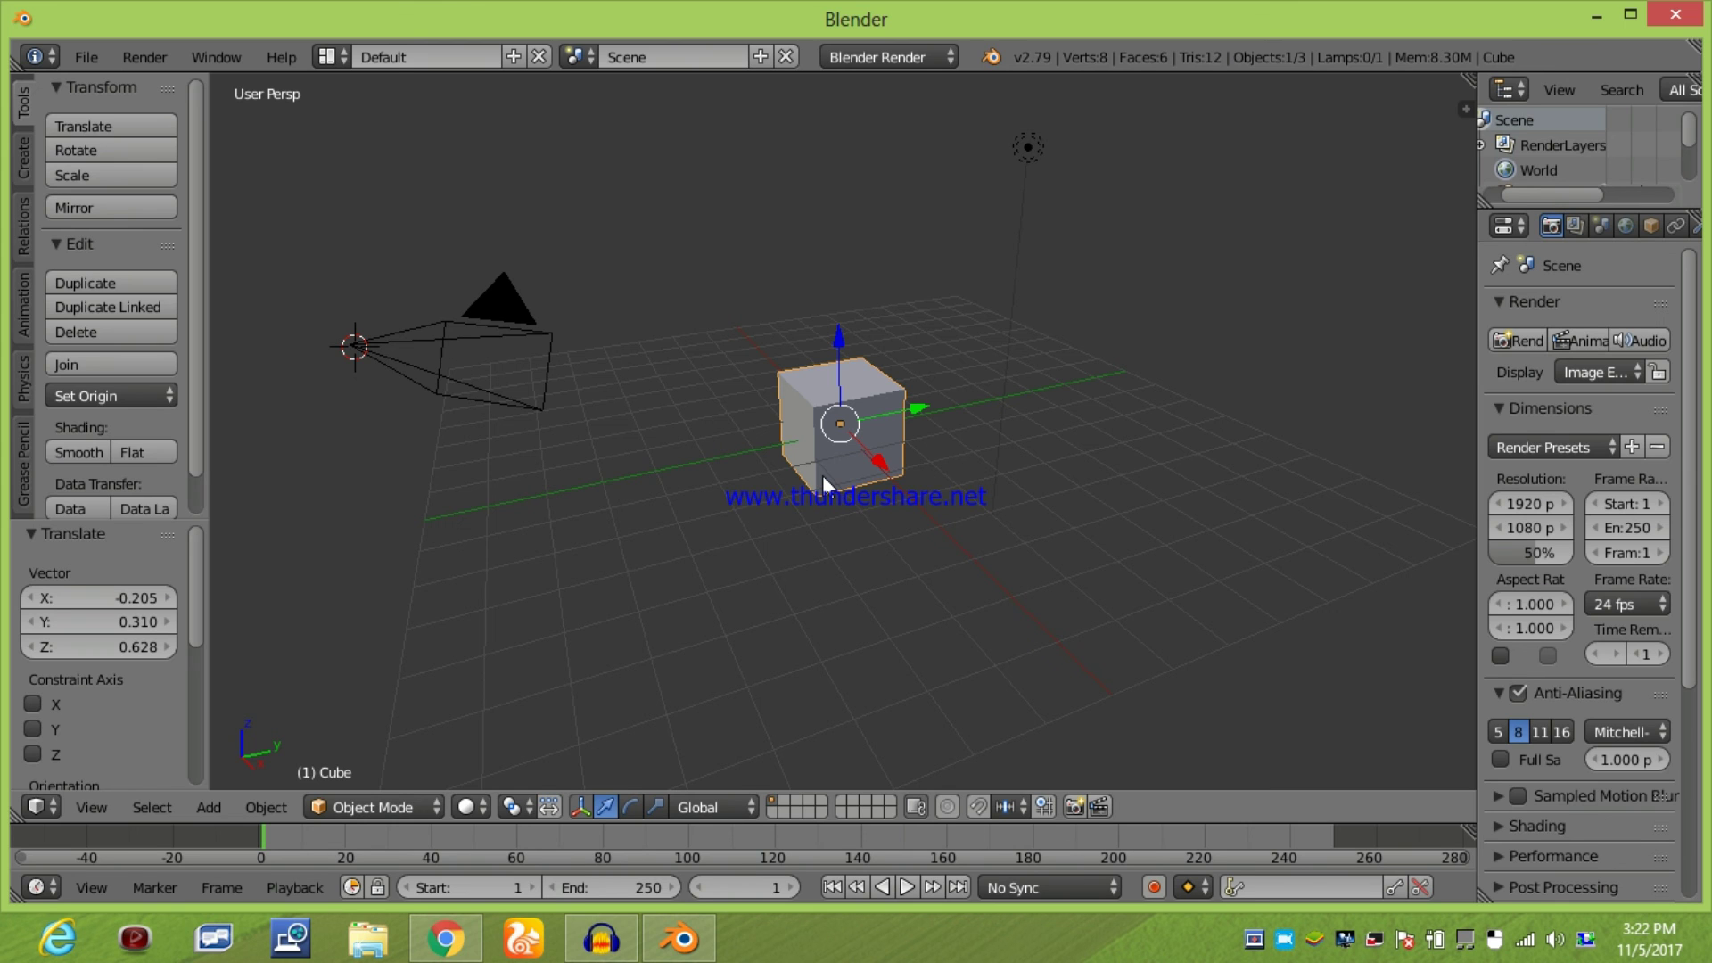
left_click(1592, 12)
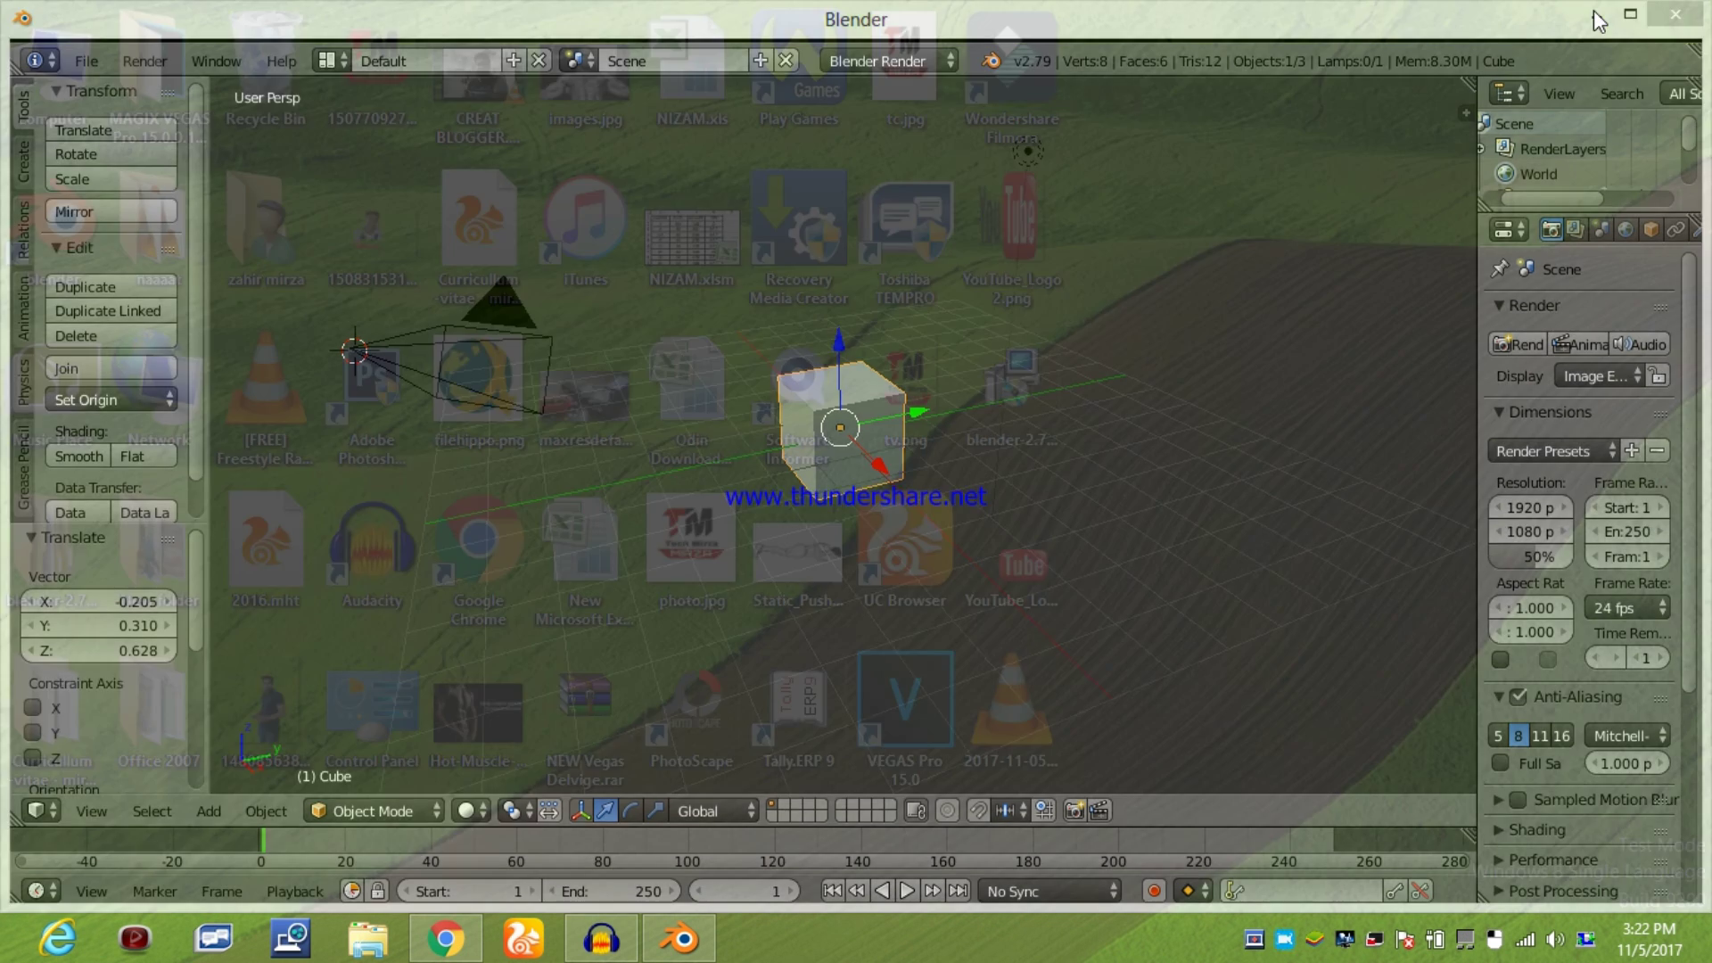